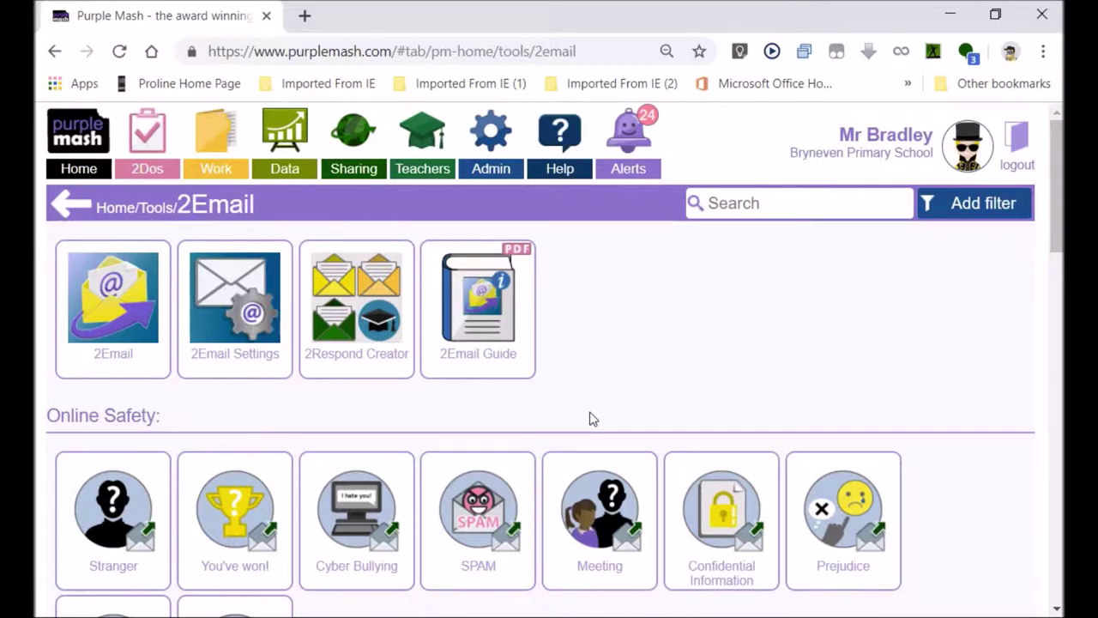
Impersonate a teacher chosen from the Staff list in the user manager.
left_click(499, 154)
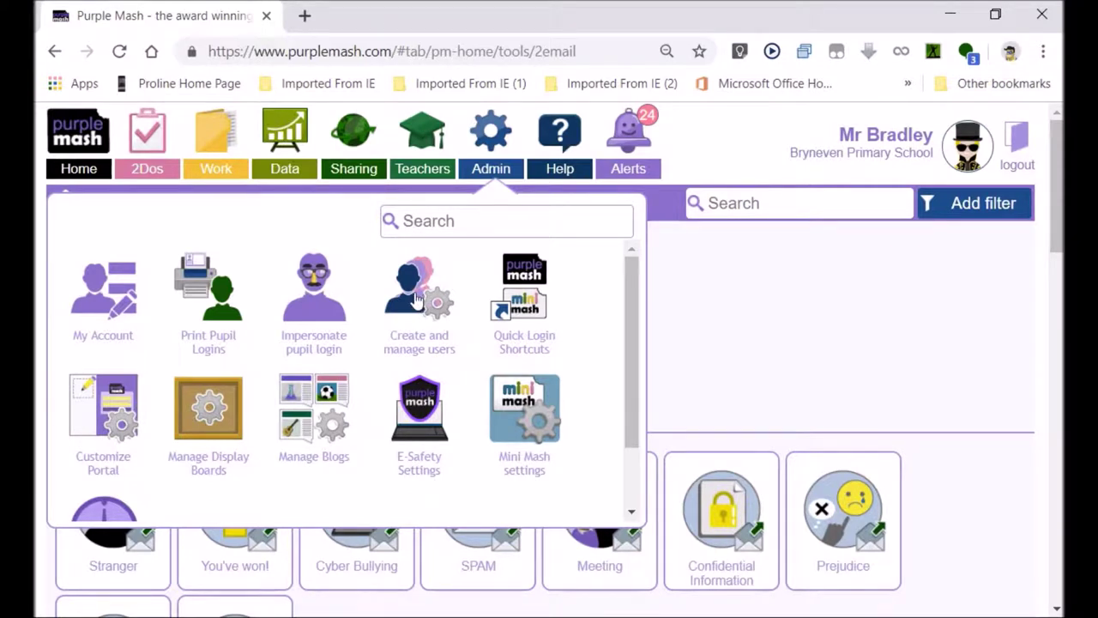
left_click(397, 350)
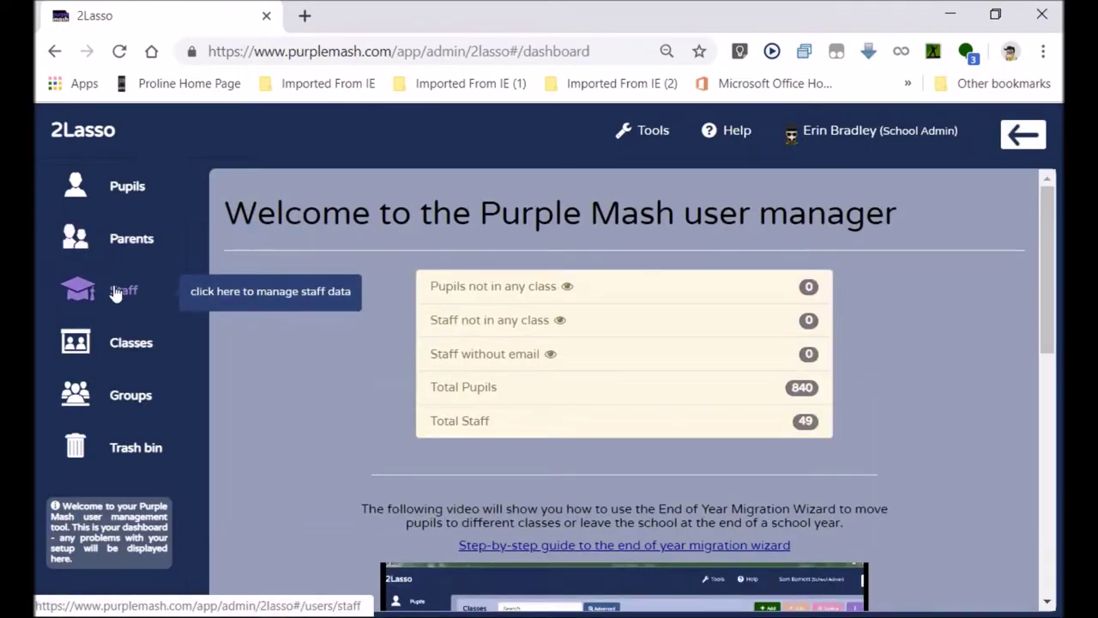
left_click(116, 294)
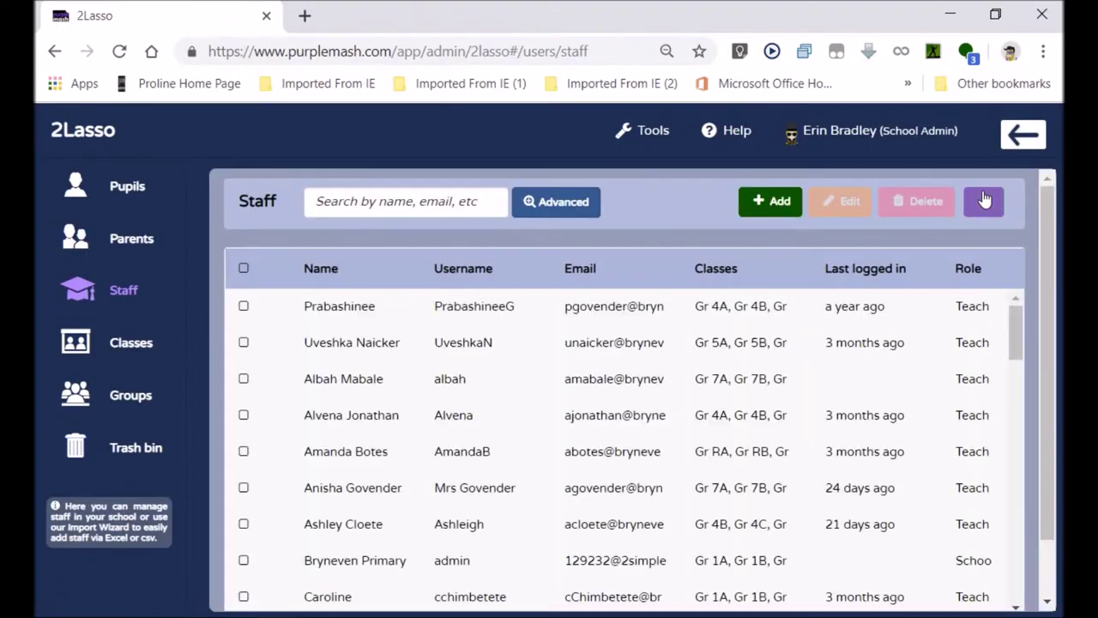
left_click(243, 379)
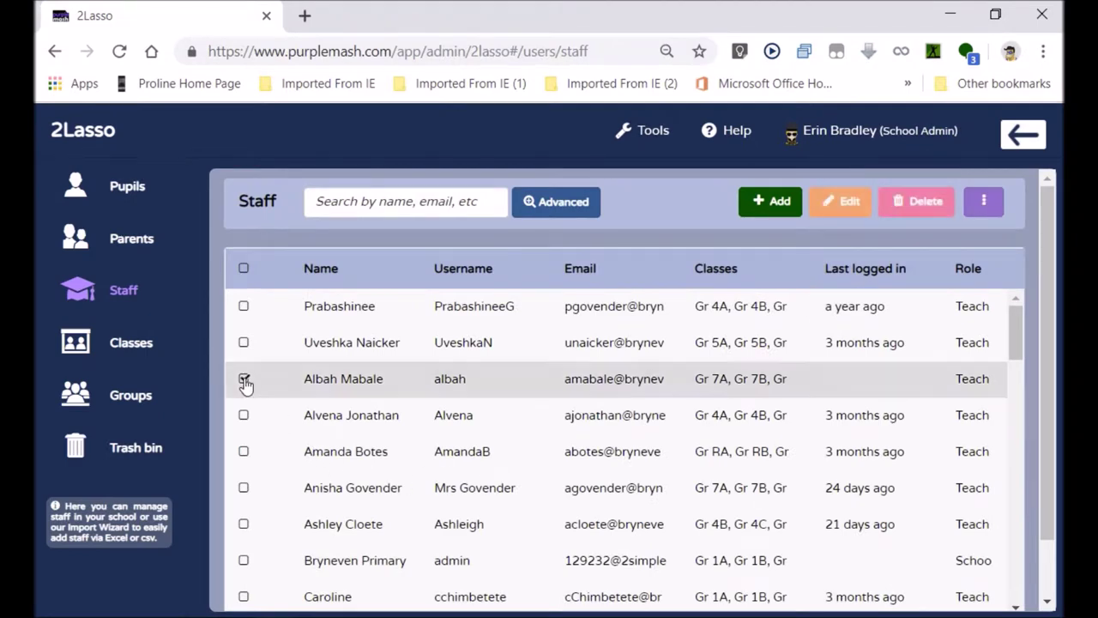
left_click(984, 200)
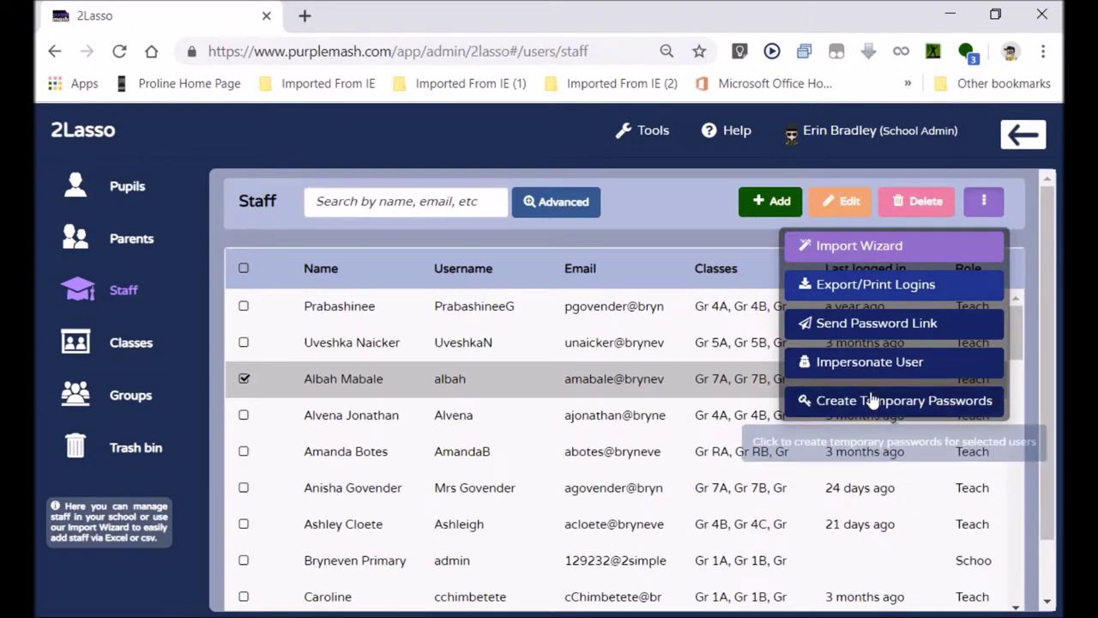
left_click(859, 364)
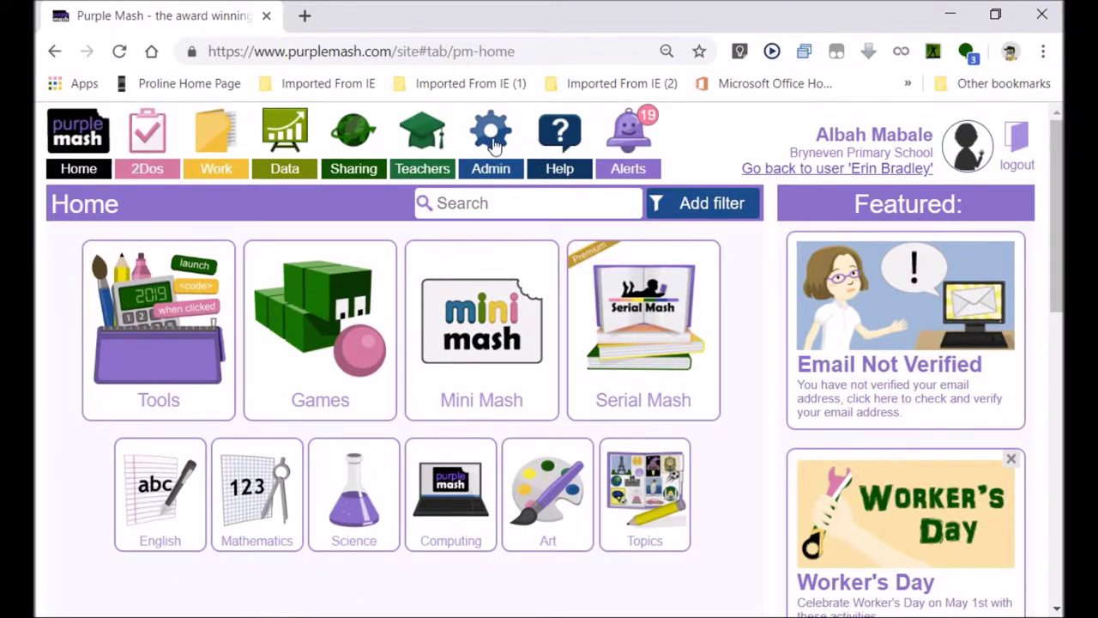
left_click(496, 146)
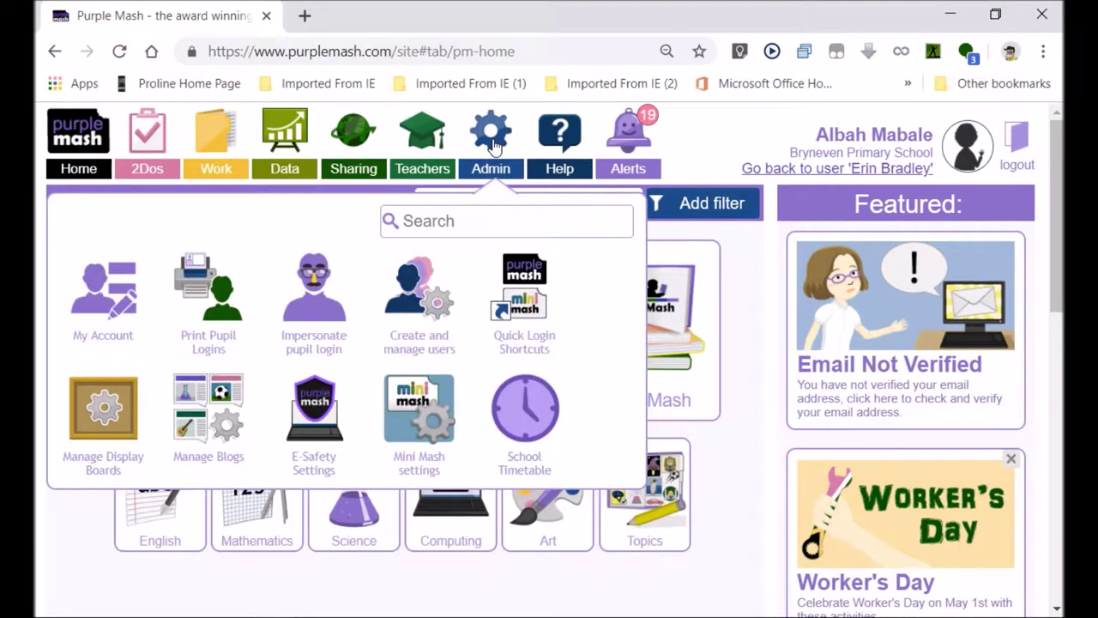
Open the teacher's user manager on the Groups page showing the two Grade 7 Tech groups.
left_click(427, 313)
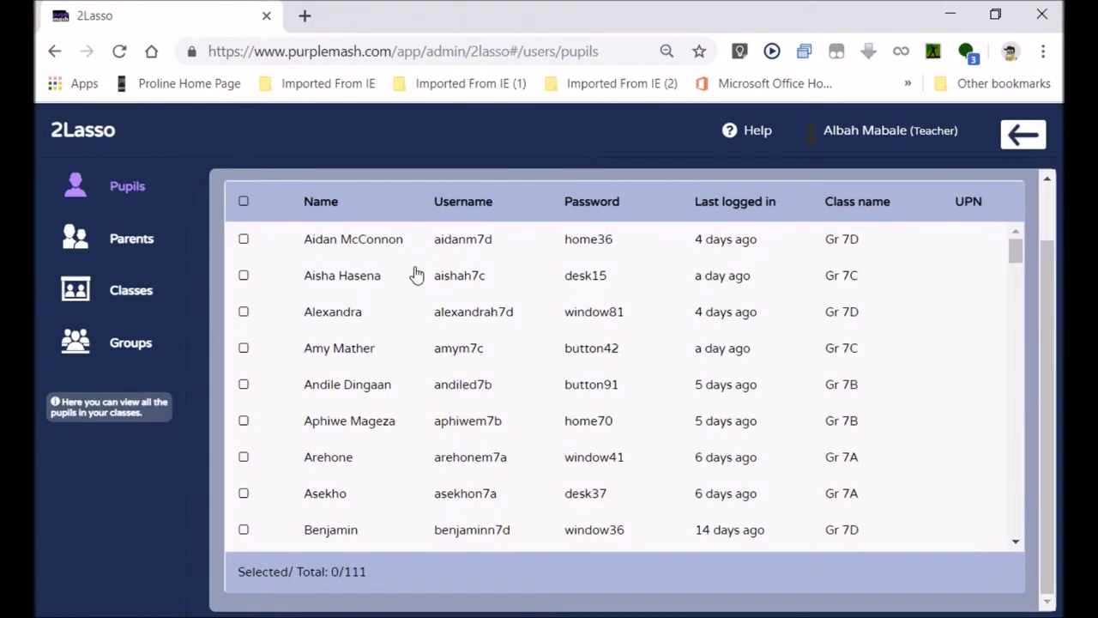
scroll(421, 316, "down", 10)
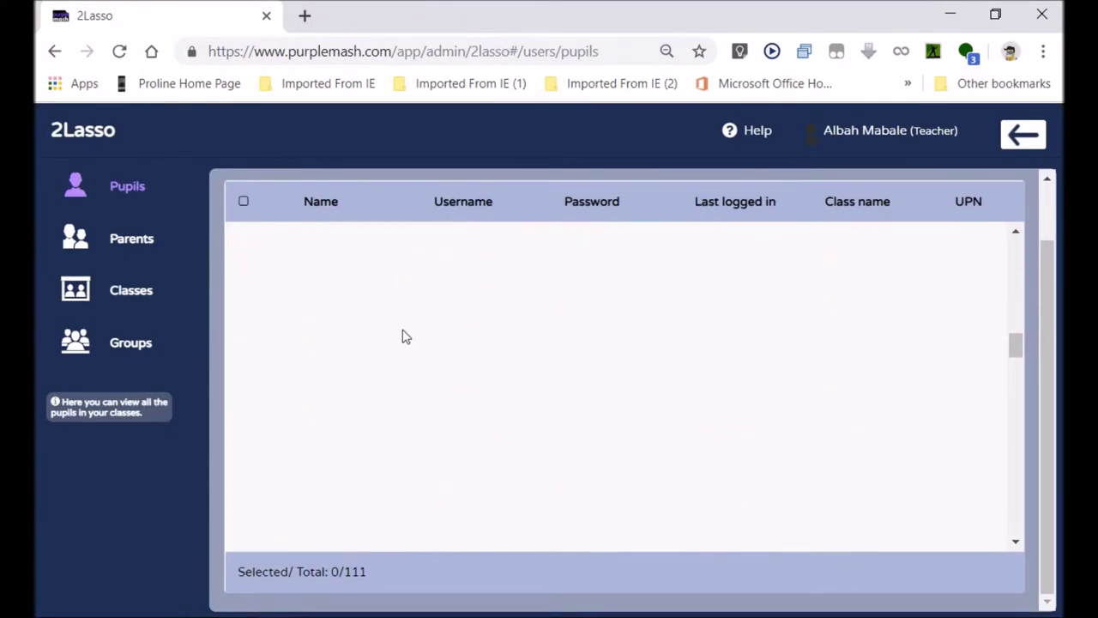
scroll(421, 316, "up", 2)
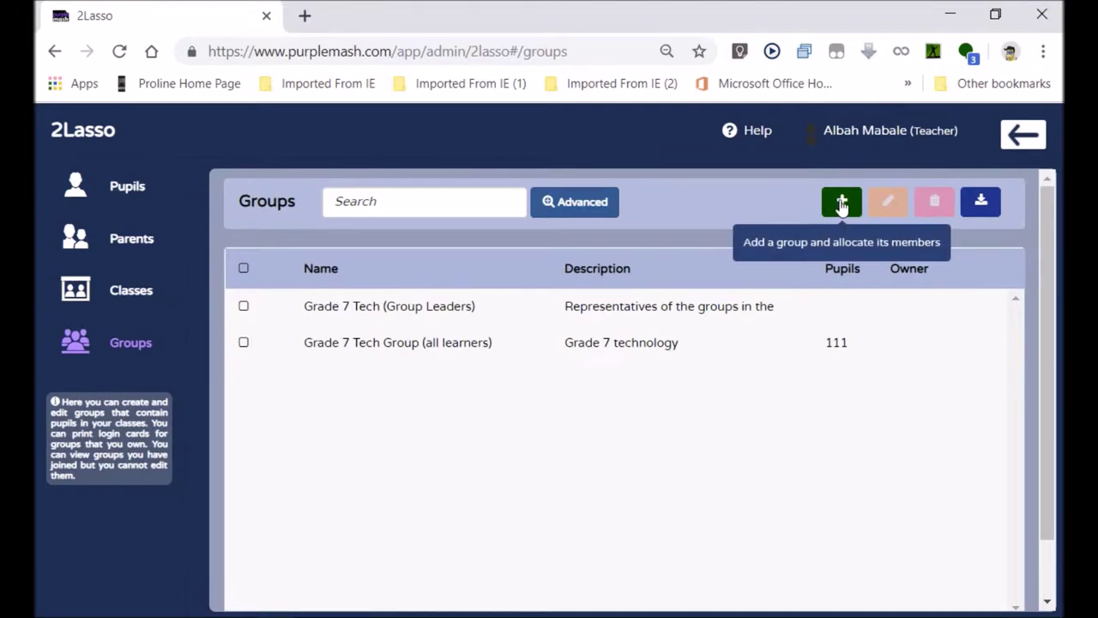
Create a new group named 'Soccer Team' with description 'my Under 9 soccer team'.
left_click(842, 206)
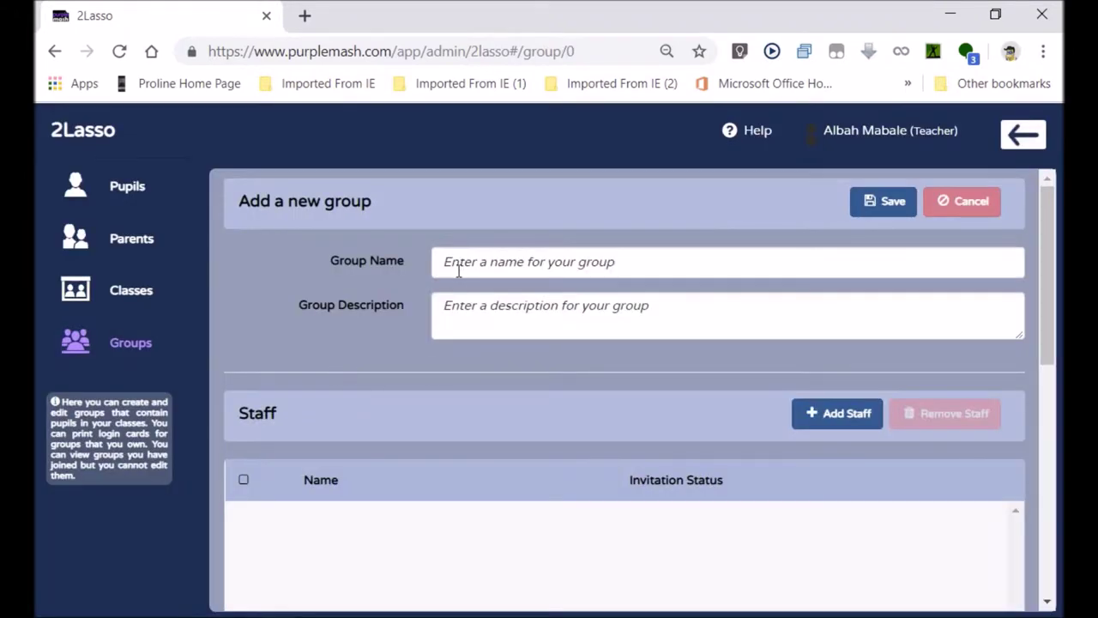
left_click(466, 263)
type("Soccer Team")
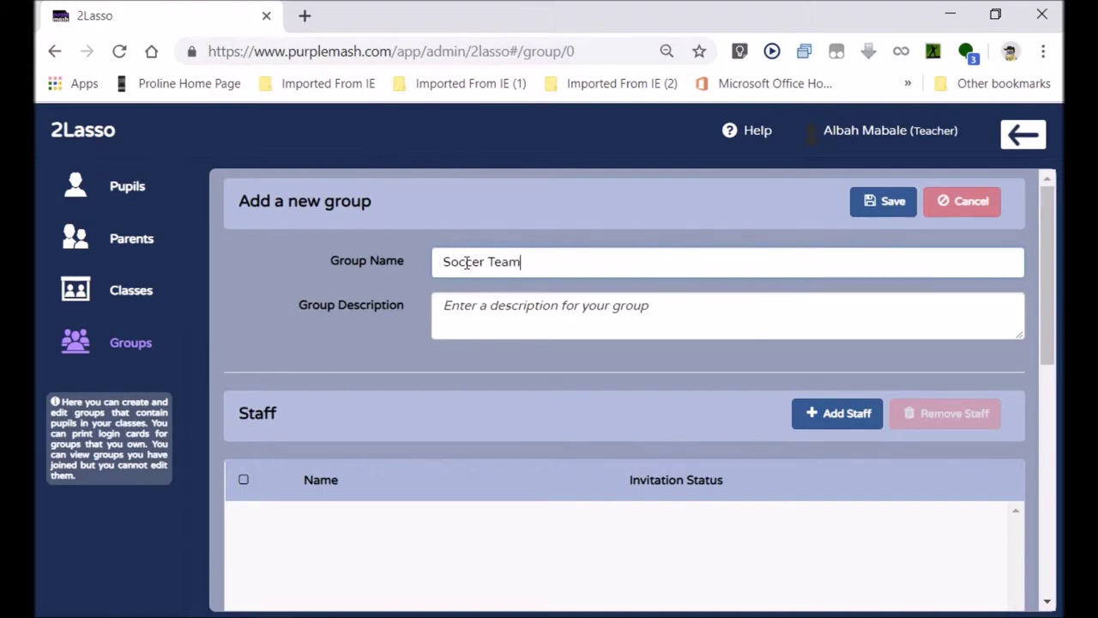
left_click(466, 305)
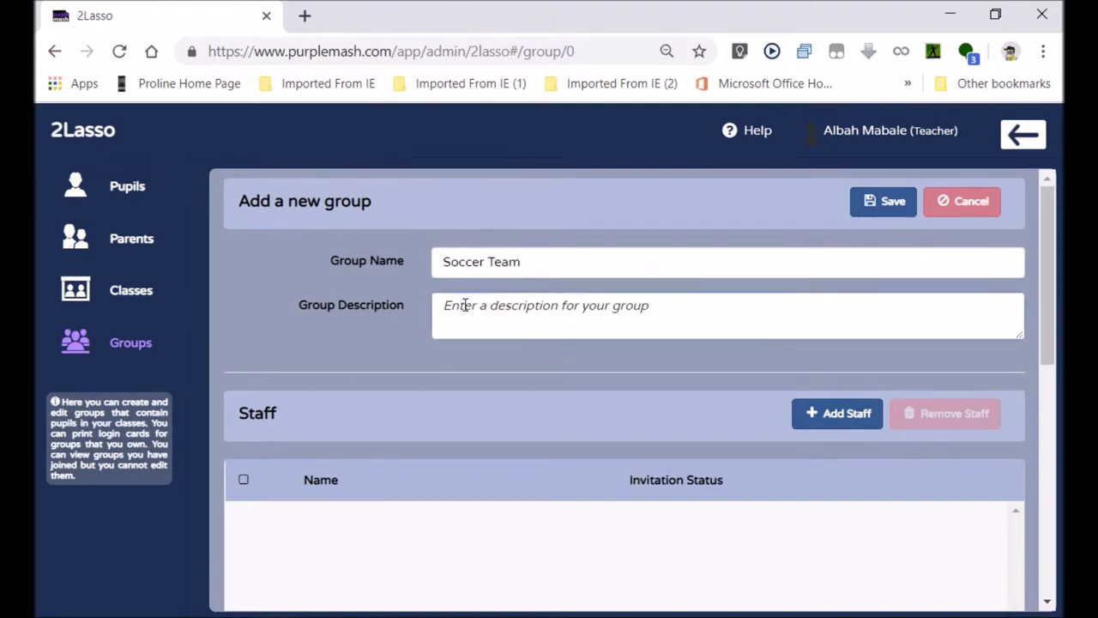
type("my Under 9 soccer team")
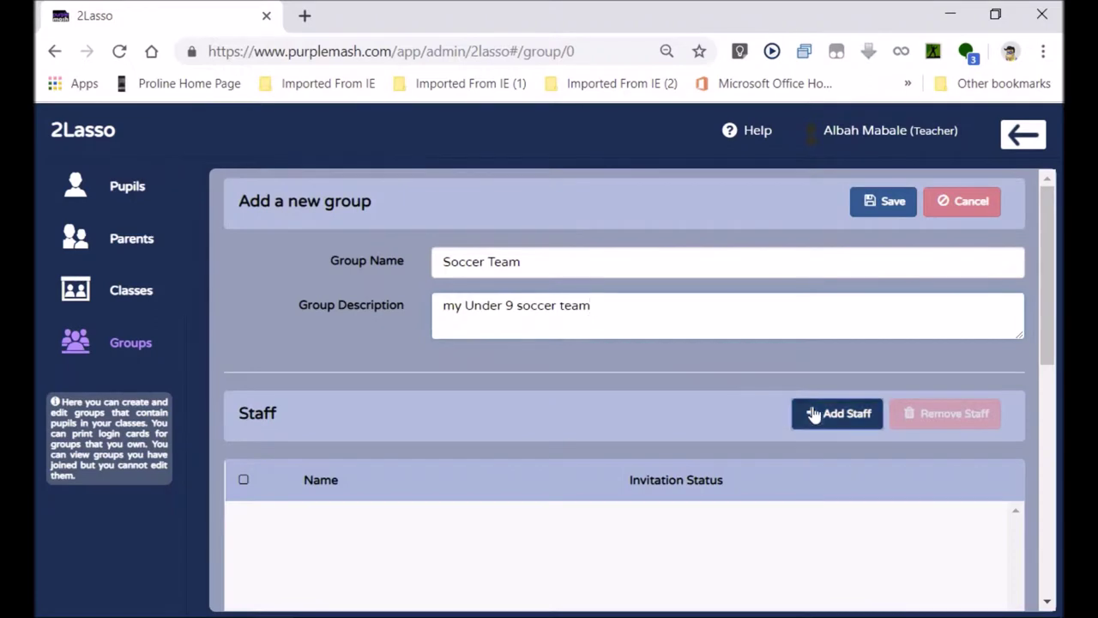
left_click(824, 412)
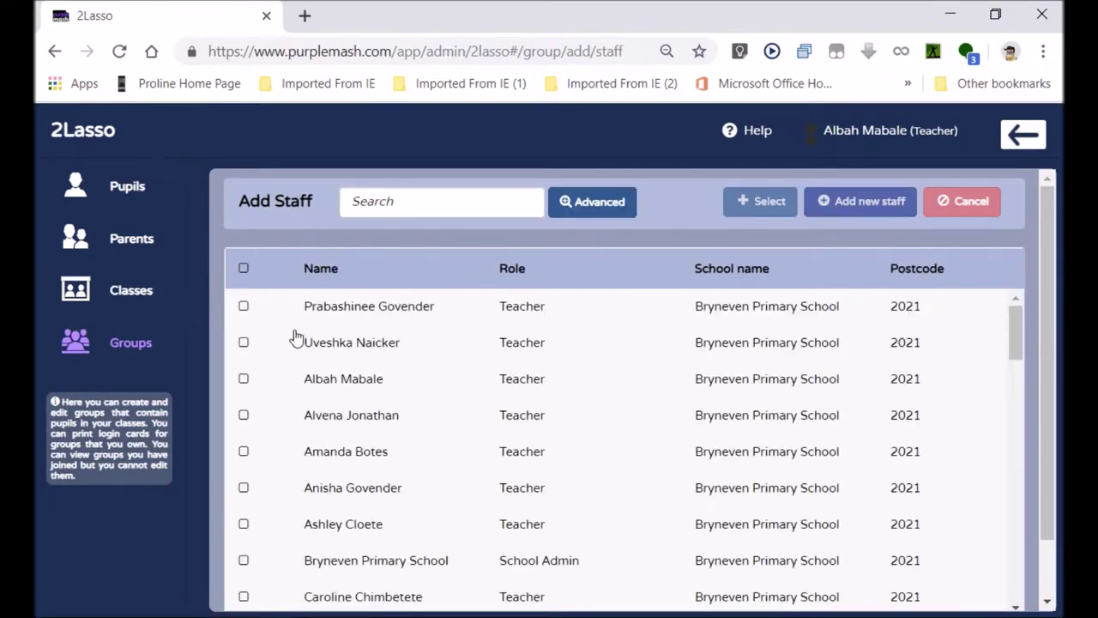
Add two teachers to the Soccer Team group as staff.
scroll(294, 338, "down", 3)
scroll(295, 337, "up", 3)
left_click(290, 381)
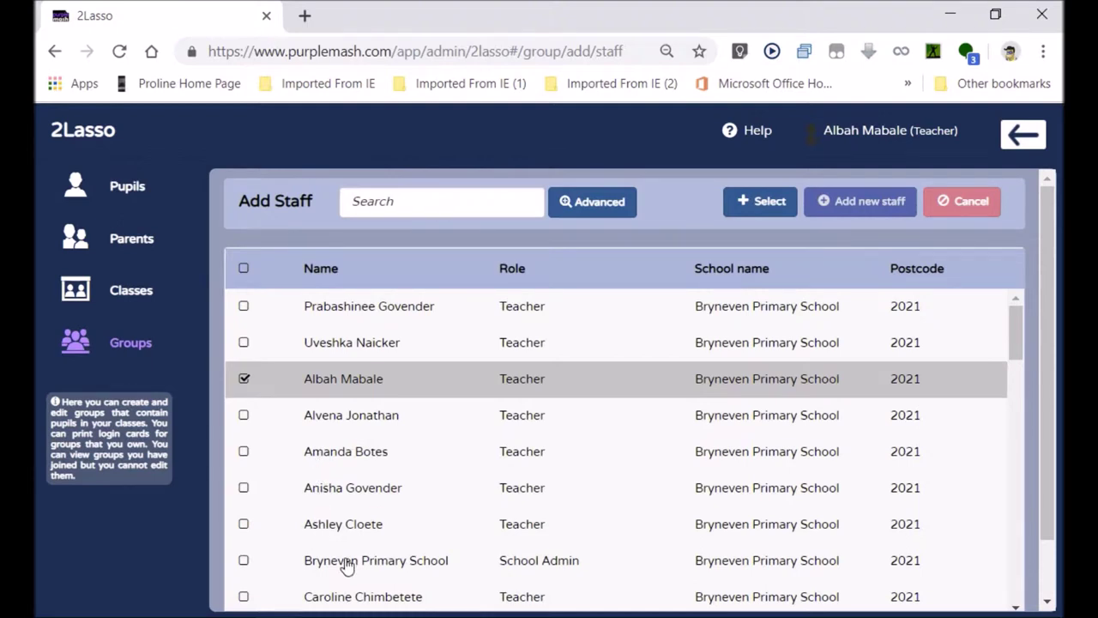
left_click(337, 352)
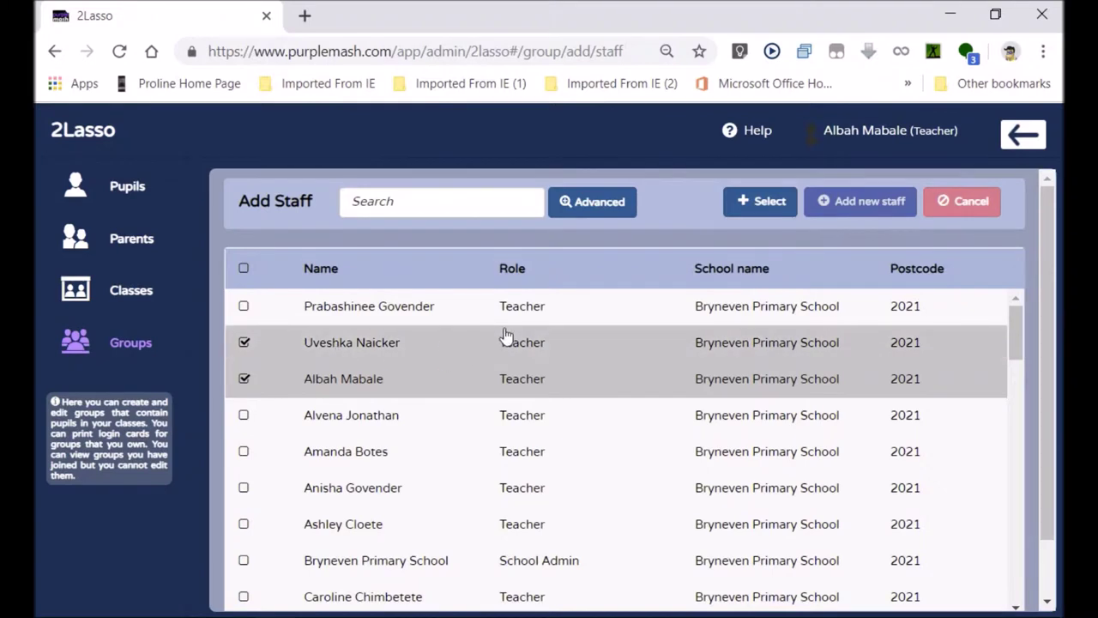
left_click(755, 206)
Add four Grade 7 pupils to the Soccer Team group.
scroll(513, 487, "down", 4)
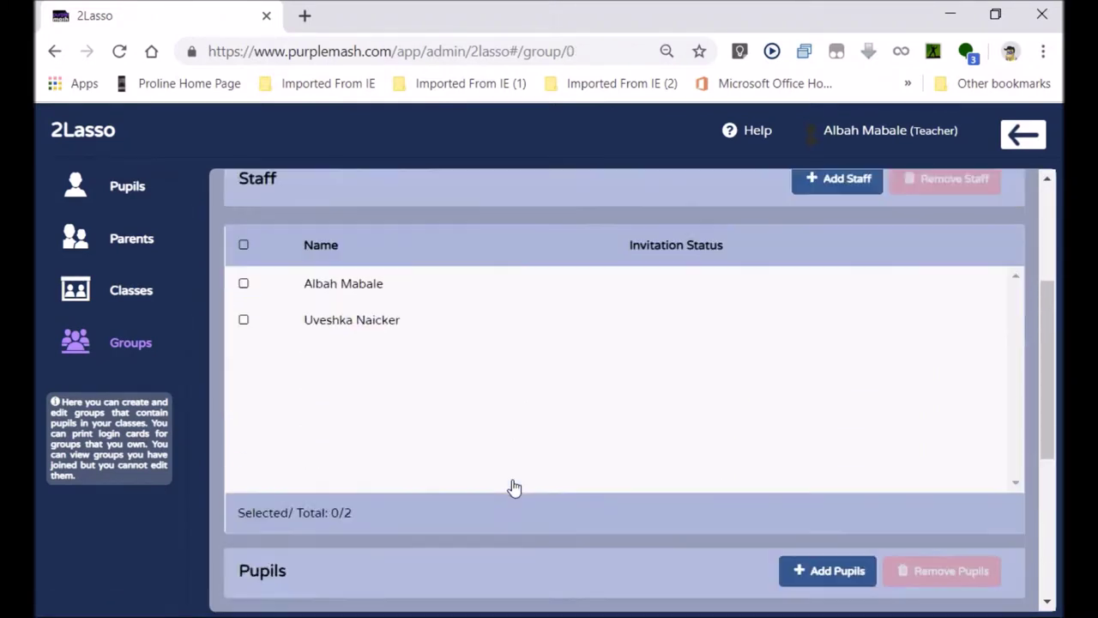
left_click(795, 420)
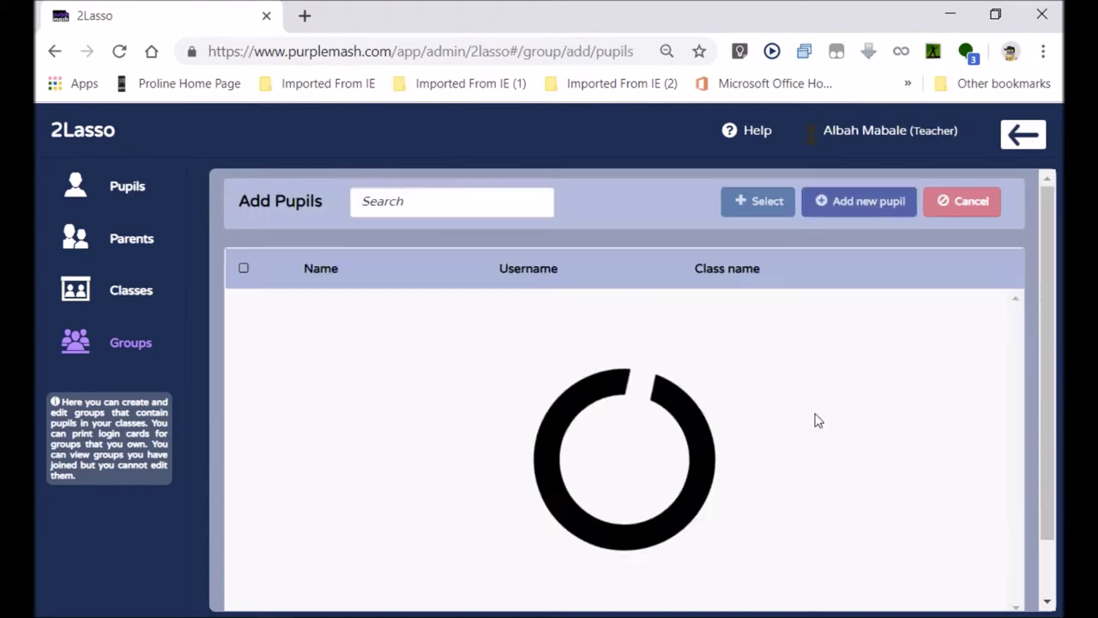
scroll(507, 380, "down", 4)
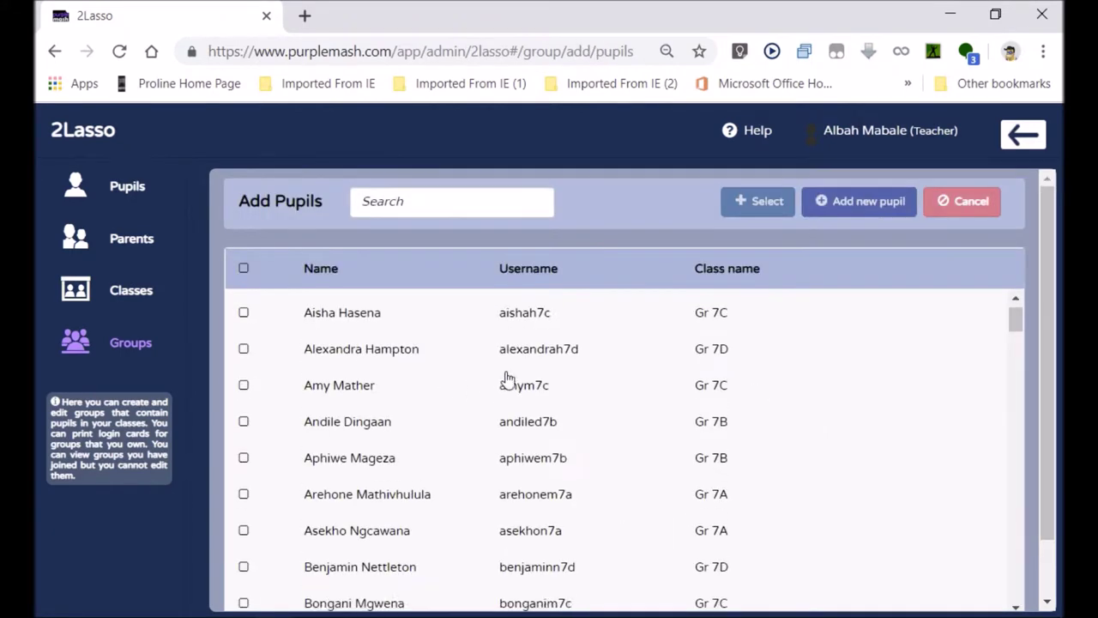
scroll(380, 418, "down", 4)
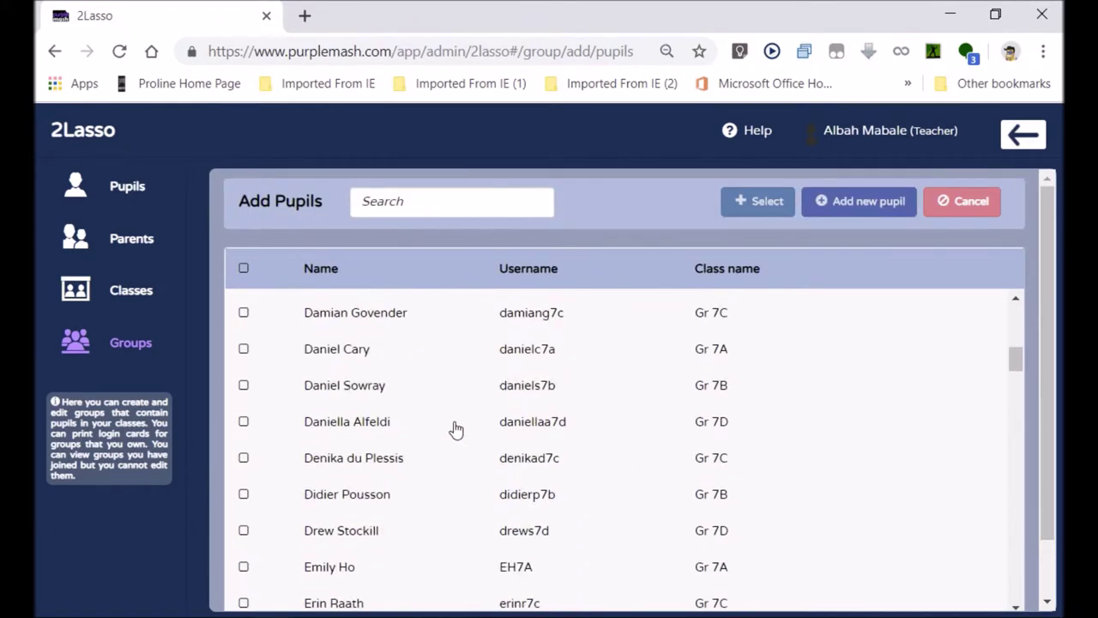
scroll(453, 429, "up", 4)
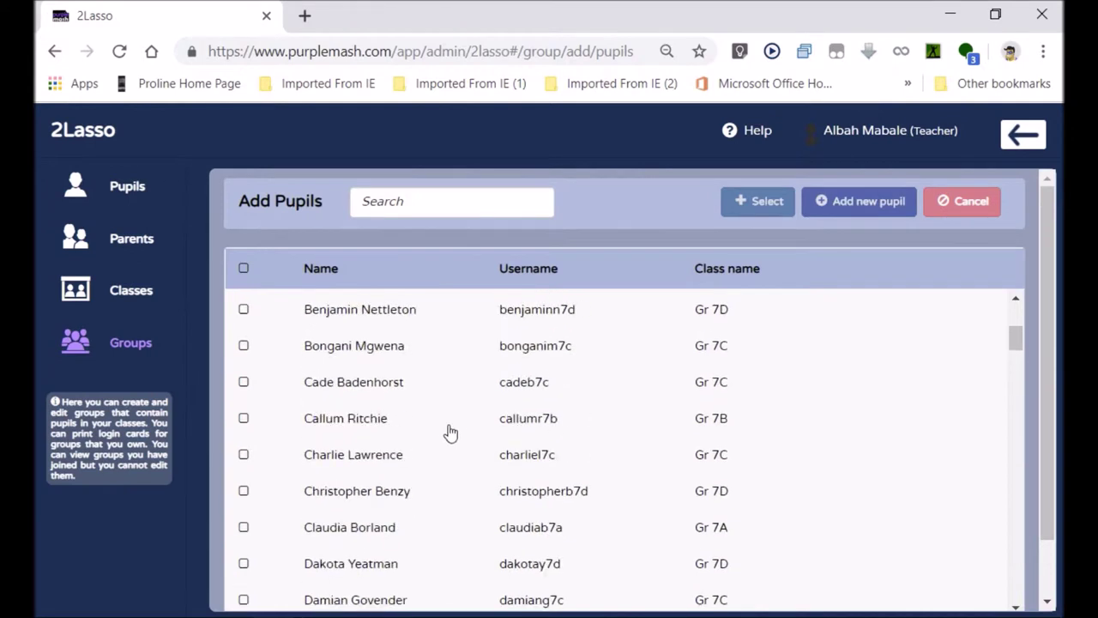
left_click(243, 420)
left_click(243, 386)
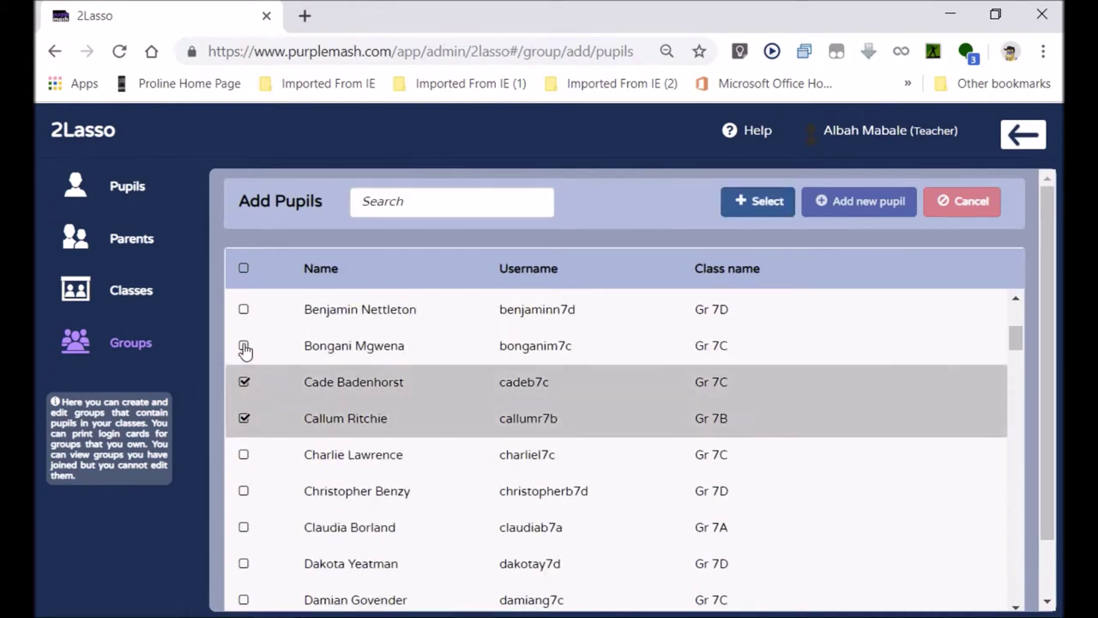
left_click(244, 346)
left_click(243, 310)
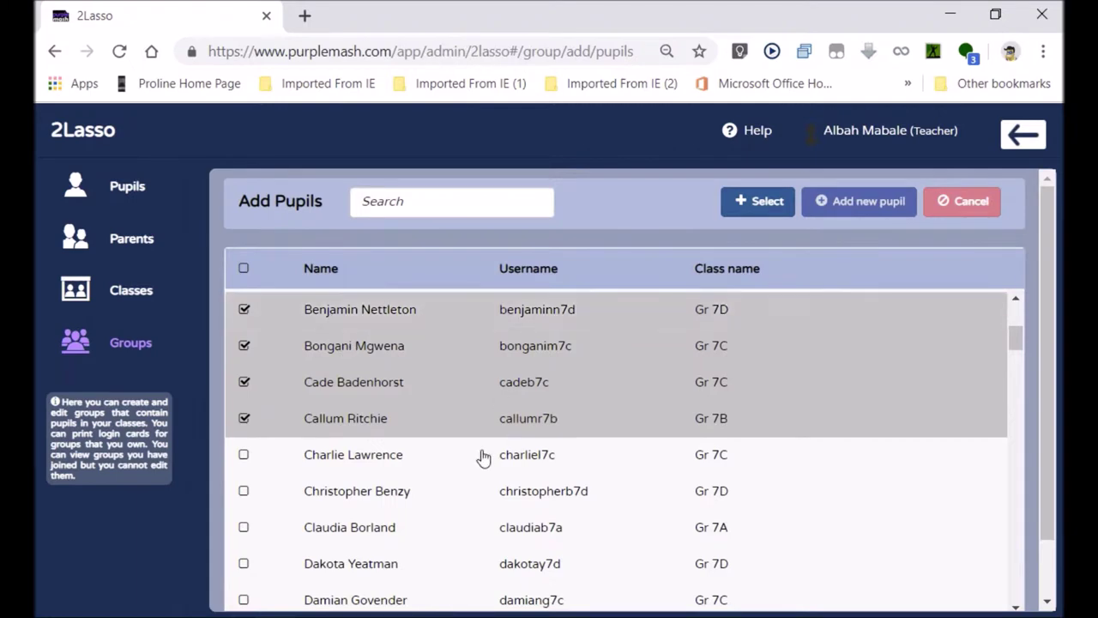
left_click(762, 206)
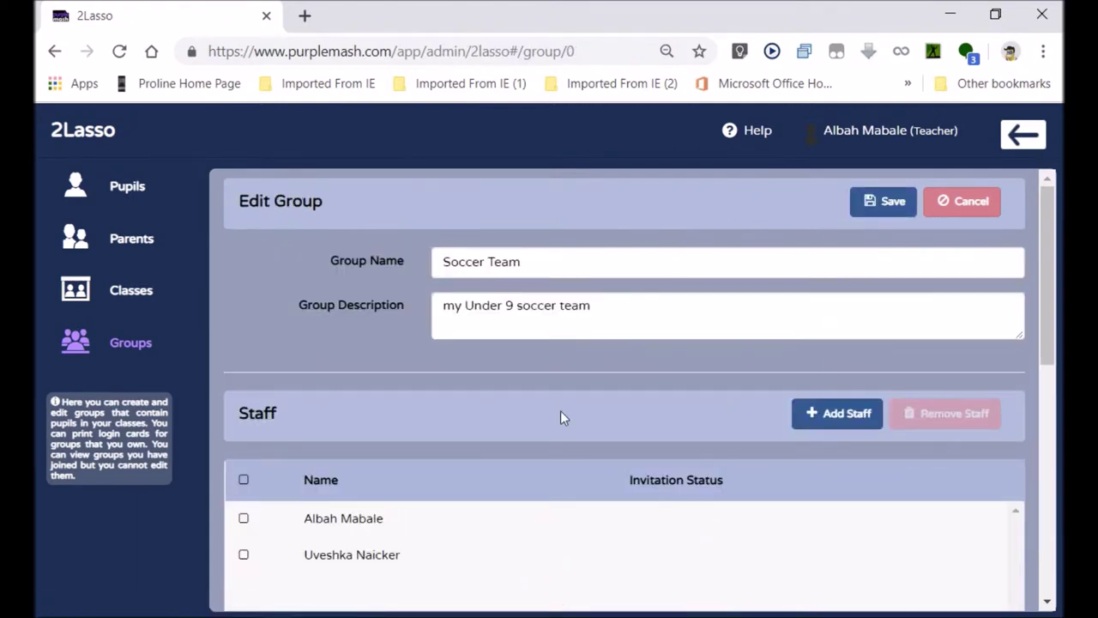
Discard the unsaved Soccer Team group edits and exit 2Lasso.
scroll(560, 416, "down", 5)
scroll(440, 370, "up", 5)
scroll(692, 449, "down", 5)
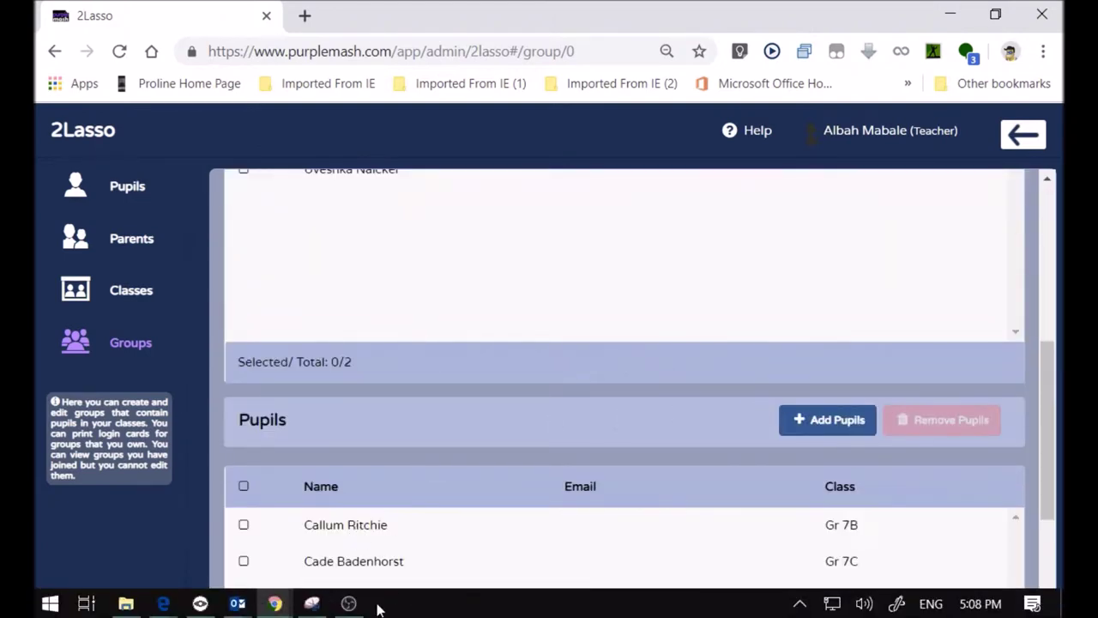
scroll(1052, 441, "down", 2)
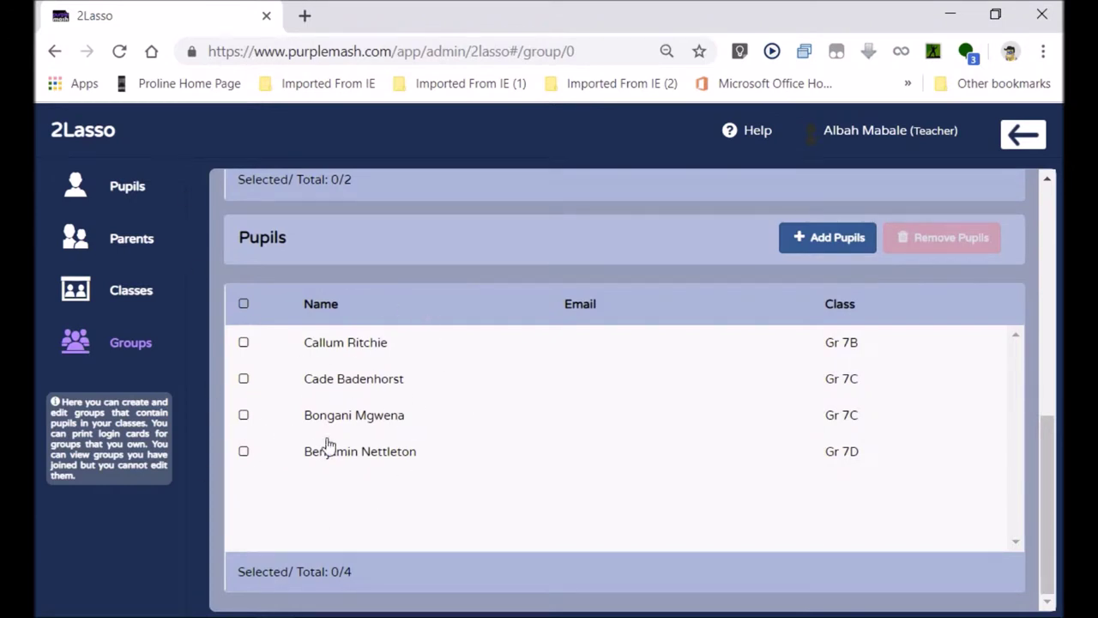
left_click_drag(1047, 467, 1049, 313)
scroll(1047, 305, "up", 3)
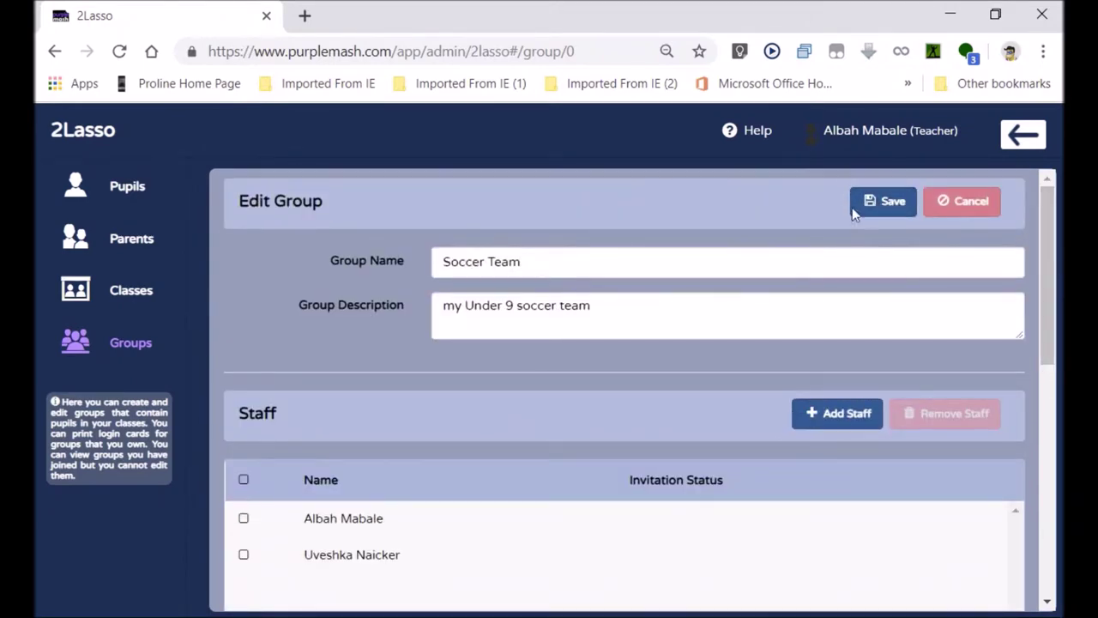
left_click(963, 206)
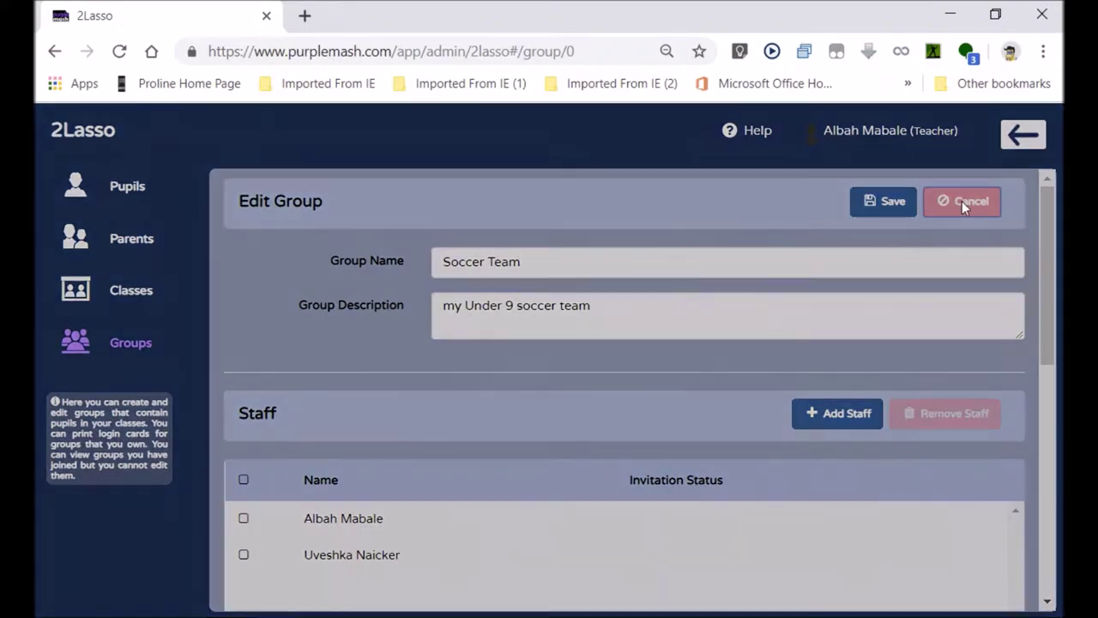
left_click(695, 340)
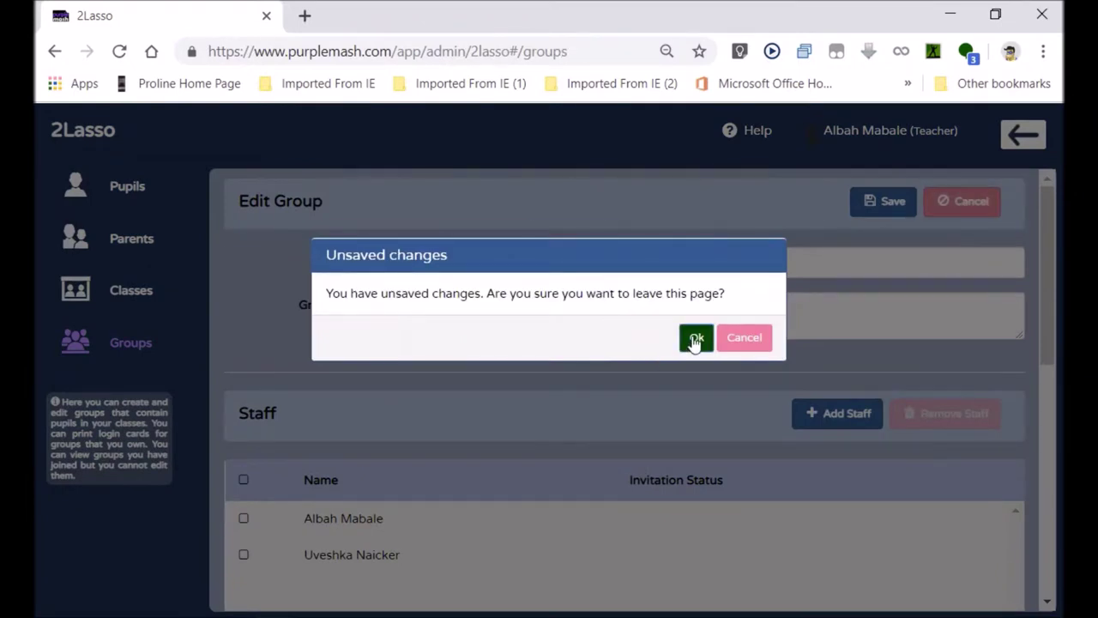
left_click(1025, 137)
left_click(519, 403)
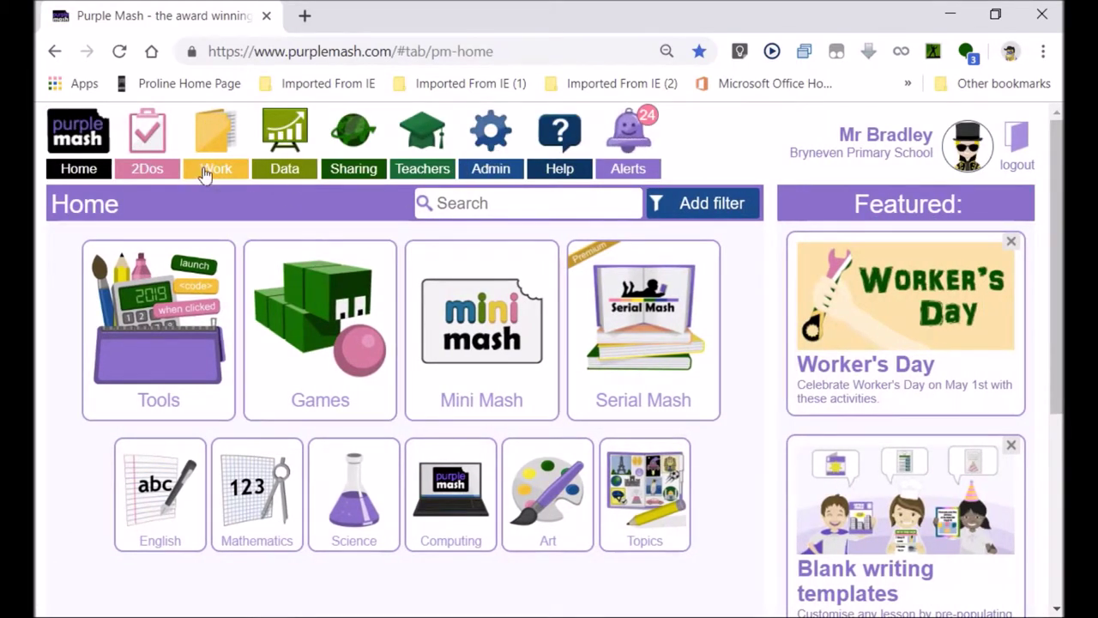
Launch 2Email from the Communicating and Sharing section of the Tools collection.
left_click(195, 321)
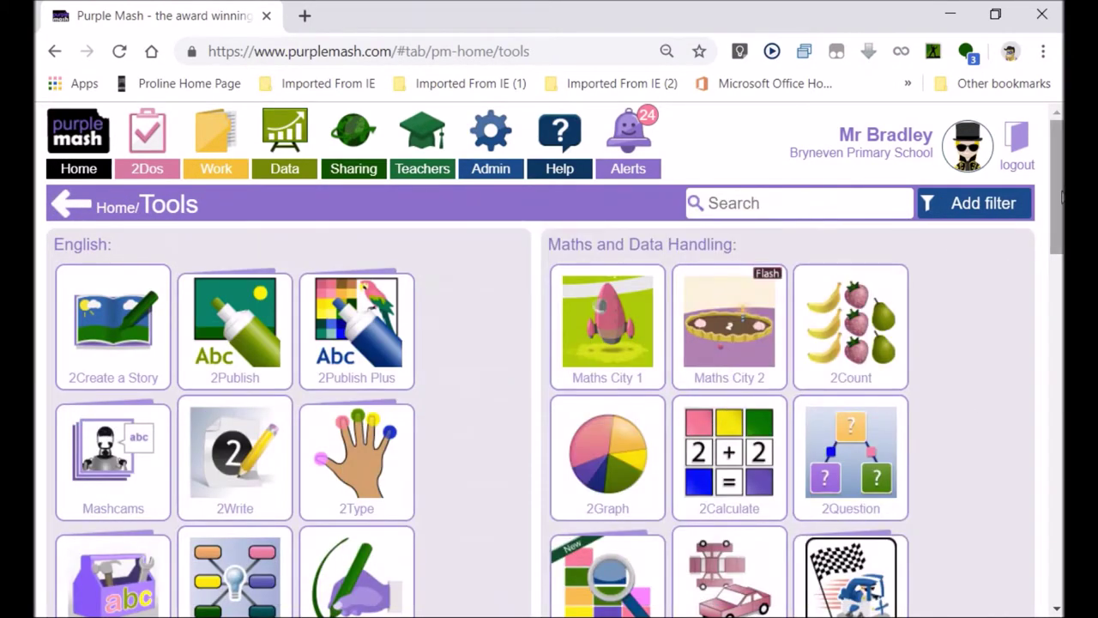
scroll(1061, 197, "down", 9)
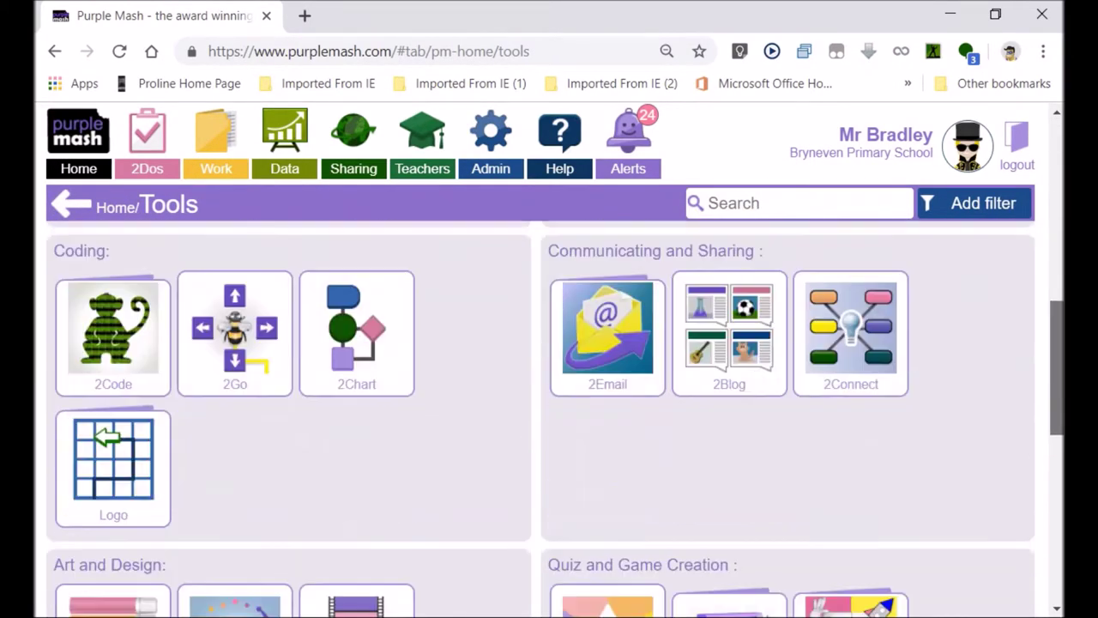
mouse_move(556, 290)
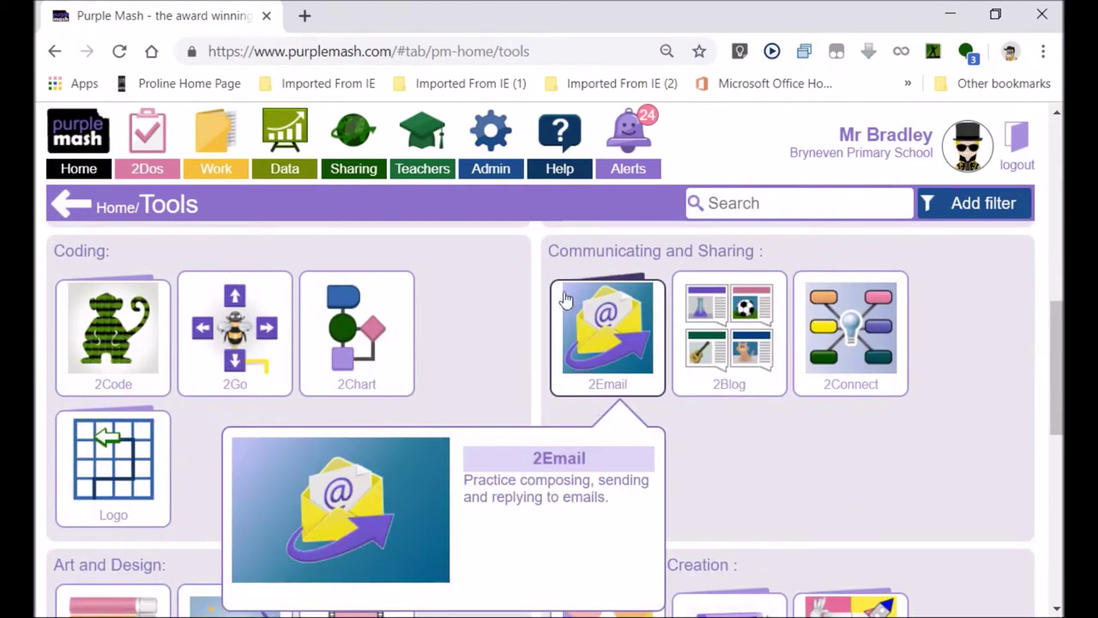
left_click(588, 314)
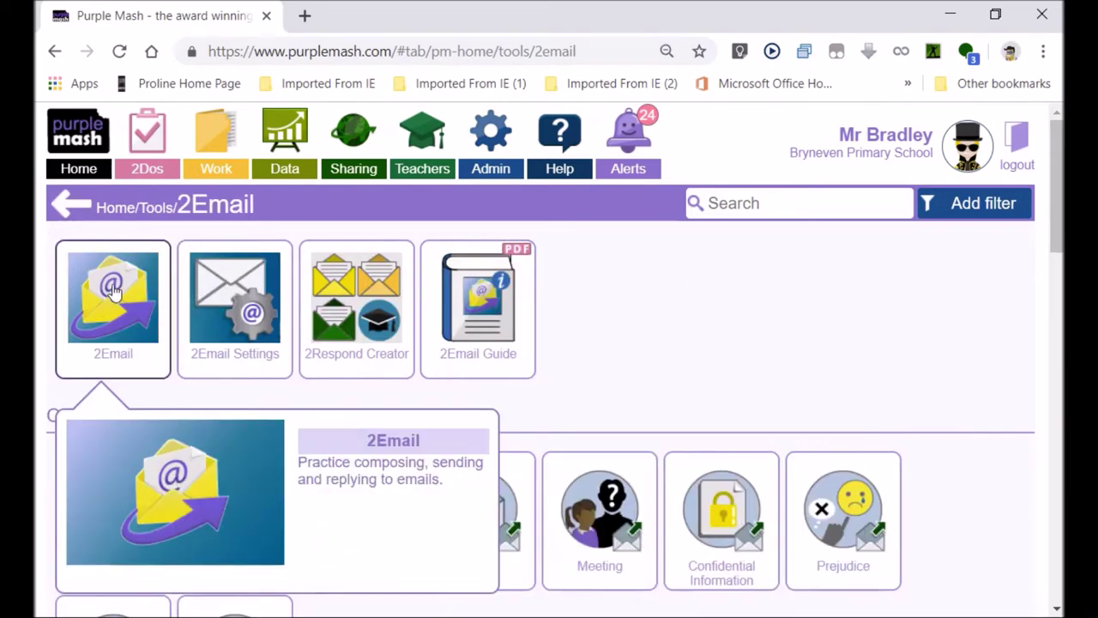
left_click(112, 292)
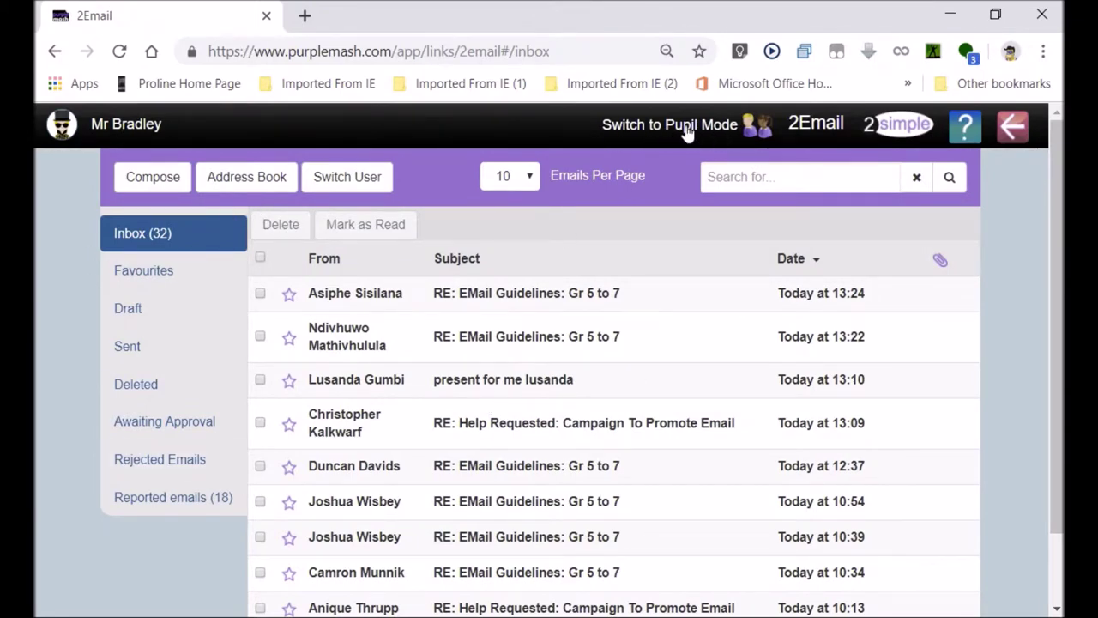
Start a new email and open the Grade 4 group in the address book.
left_click(153, 177)
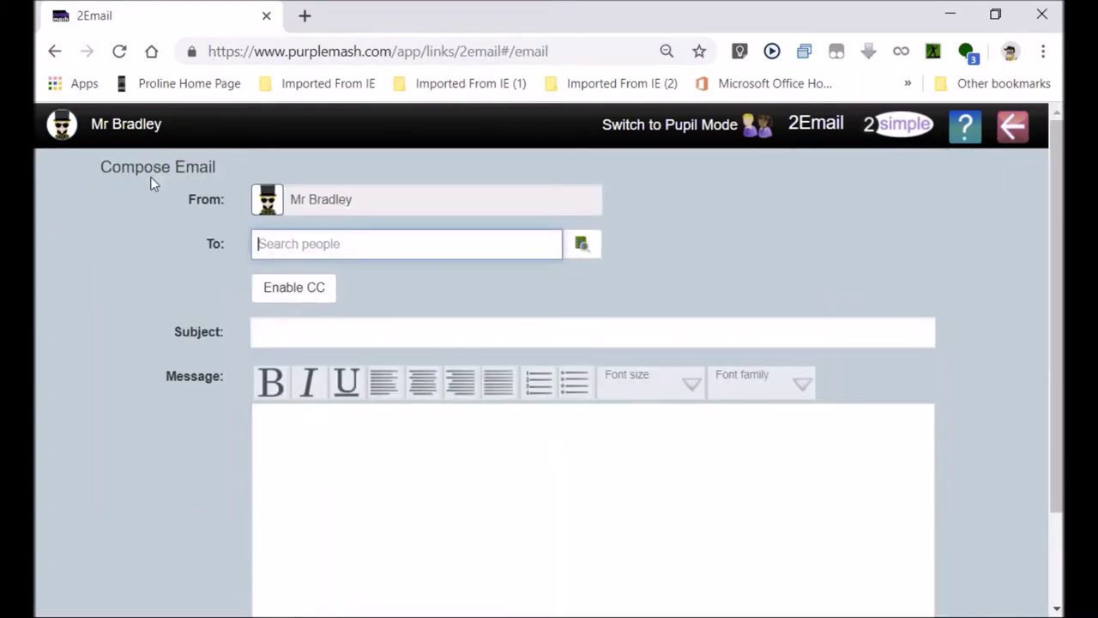
left_click(587, 248)
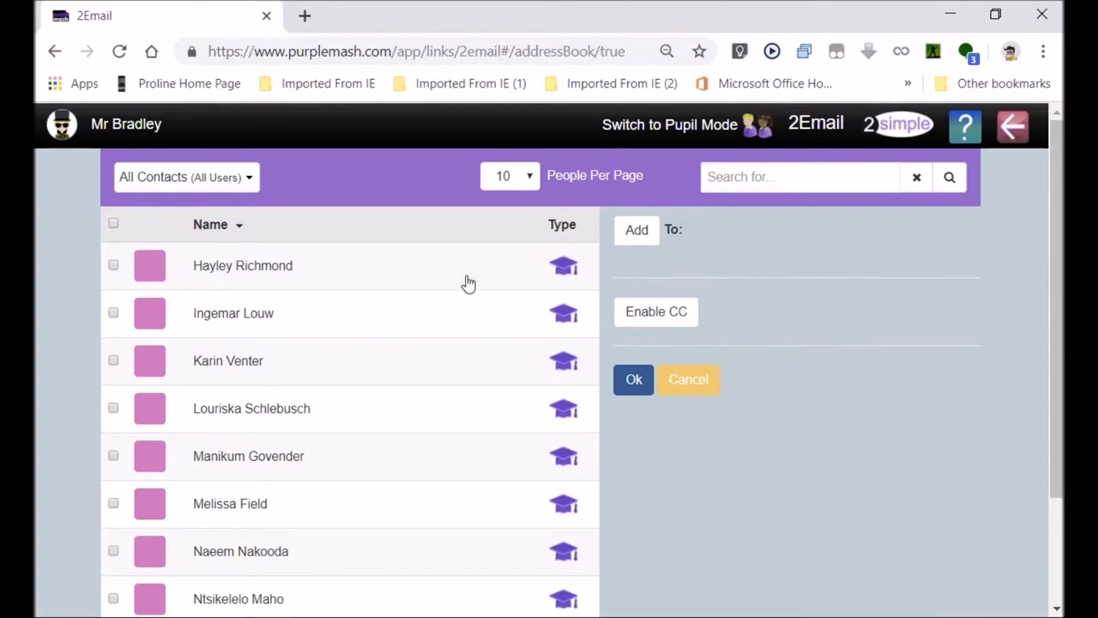
left_click(250, 181)
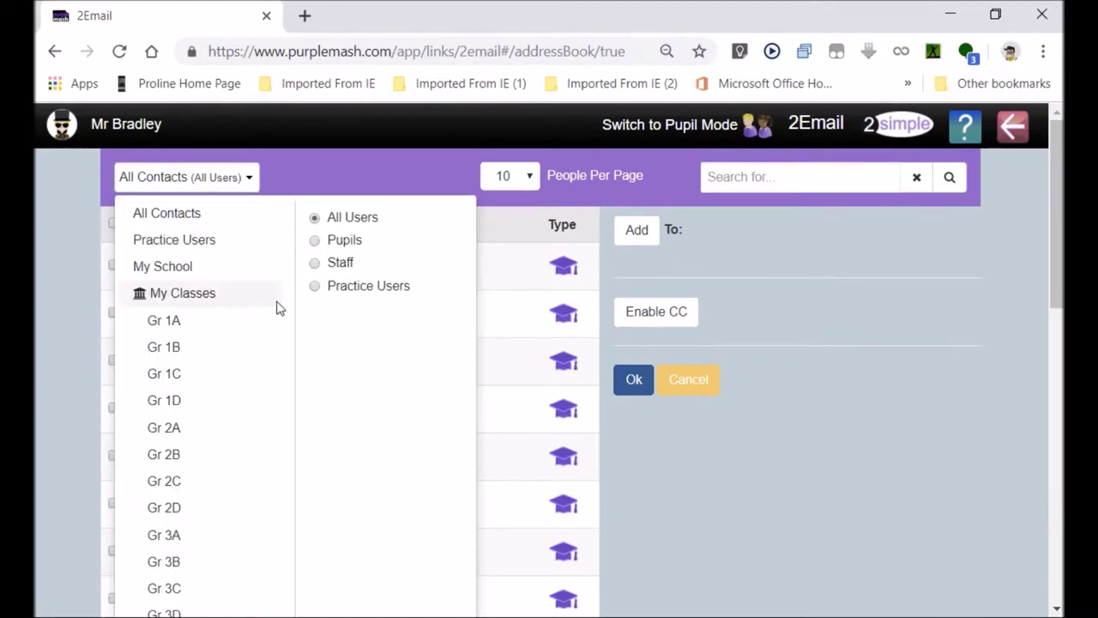
scroll(271, 326, "down", 10)
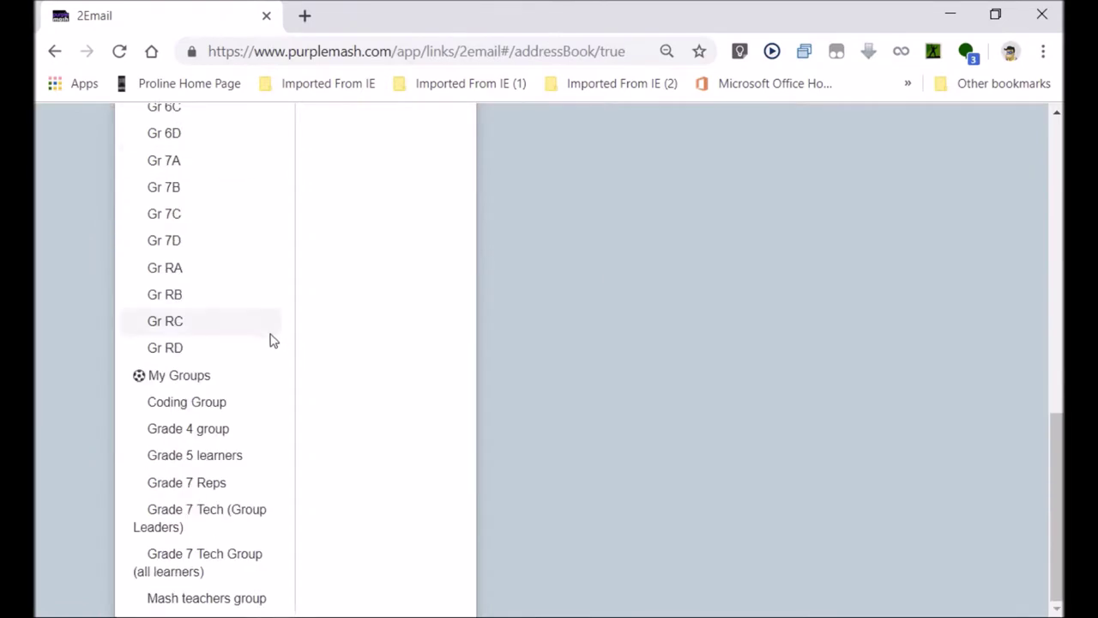
left_click(196, 430)
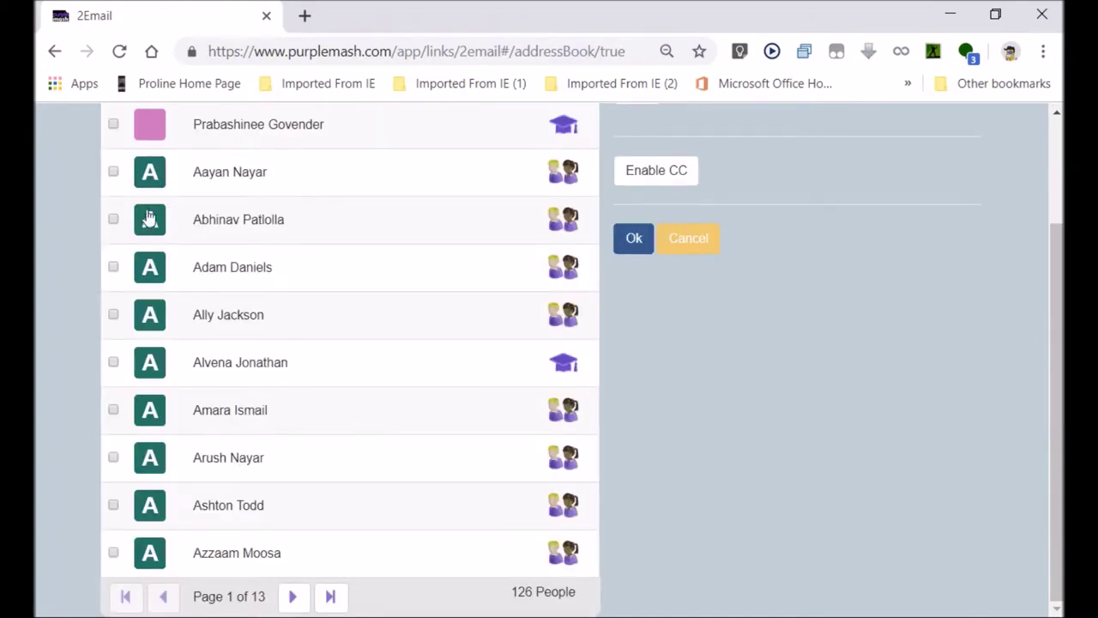
Add three Grade 4 pupils as the email's recipients.
left_click(115, 173)
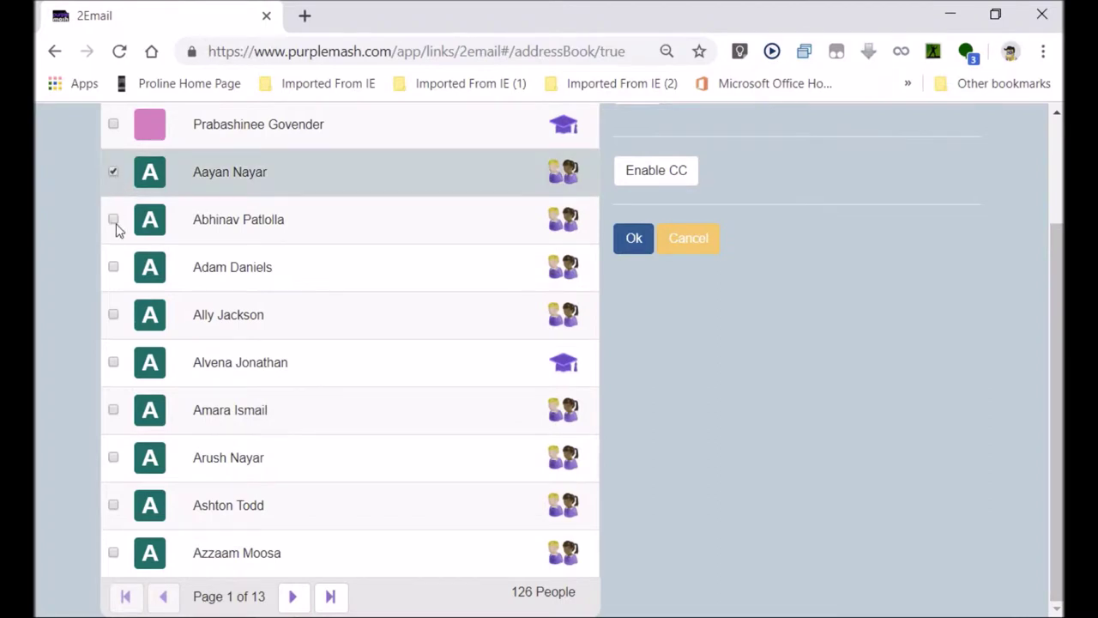
left_click(114, 220)
left_click(114, 268)
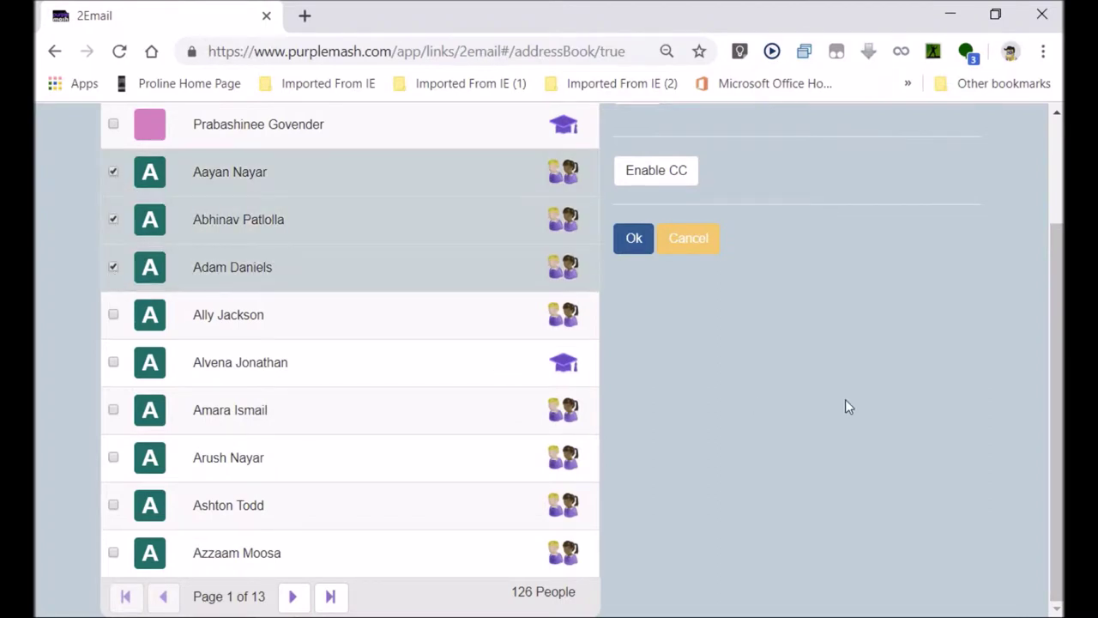
scroll(845, 399, "up", 2)
left_click(629, 236)
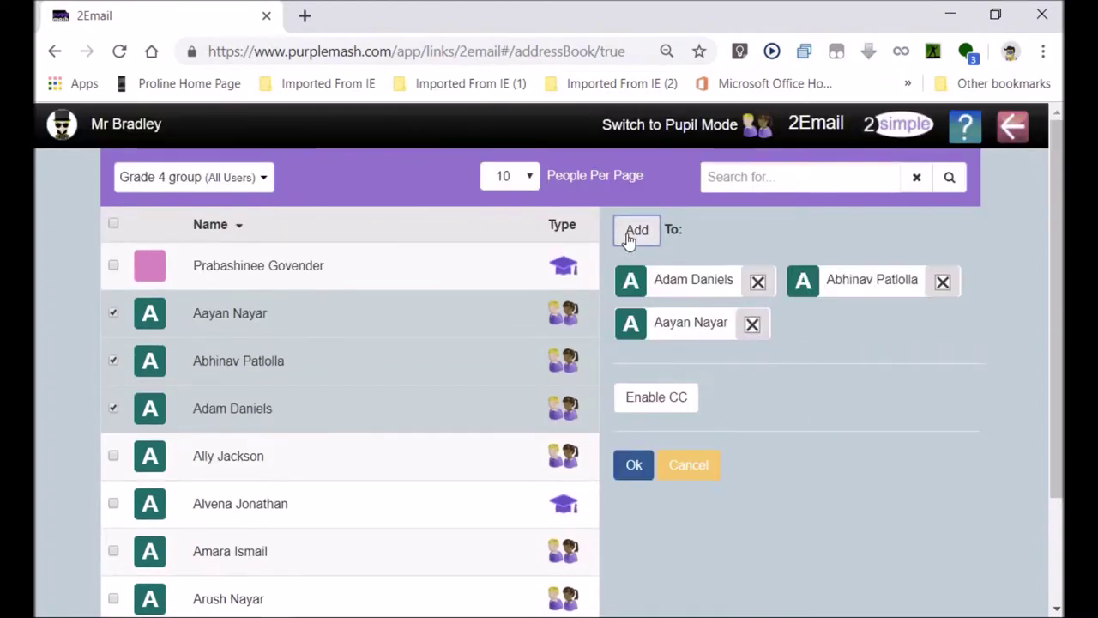
left_click(635, 468)
left_click(330, 507)
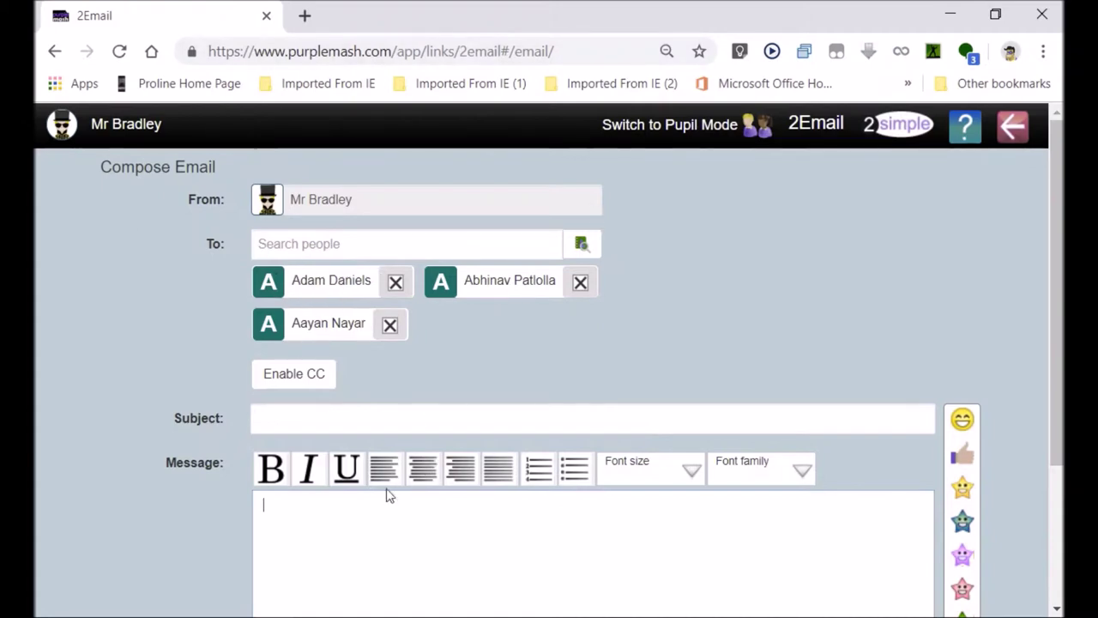
scroll(336, 512, "down", 3)
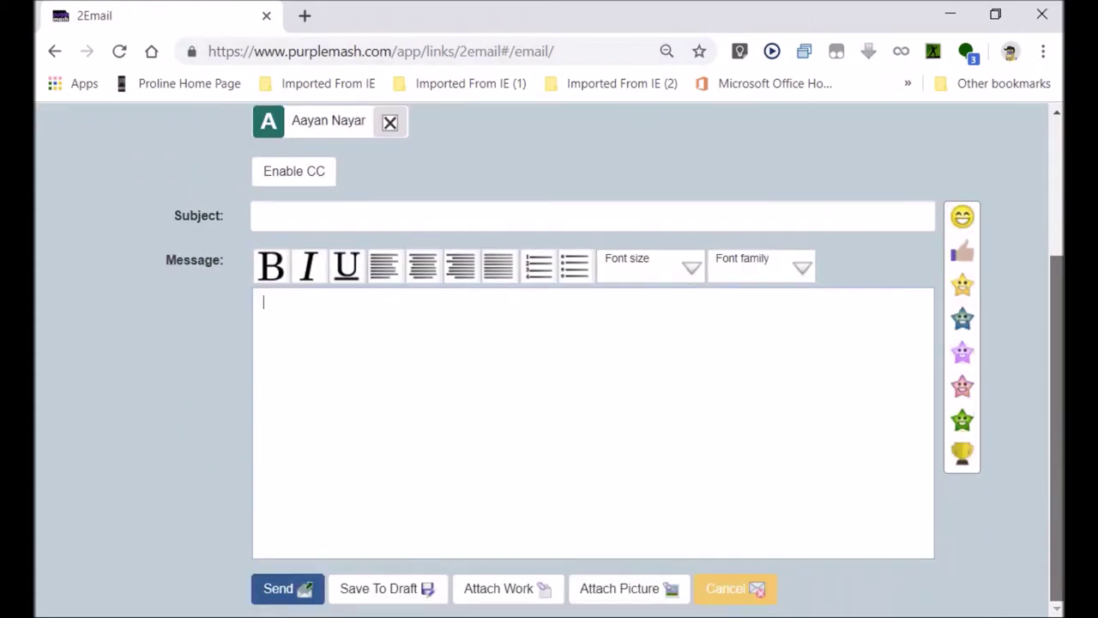
Attach the saved work file sampleForGr6 to the email.
left_click(500, 588)
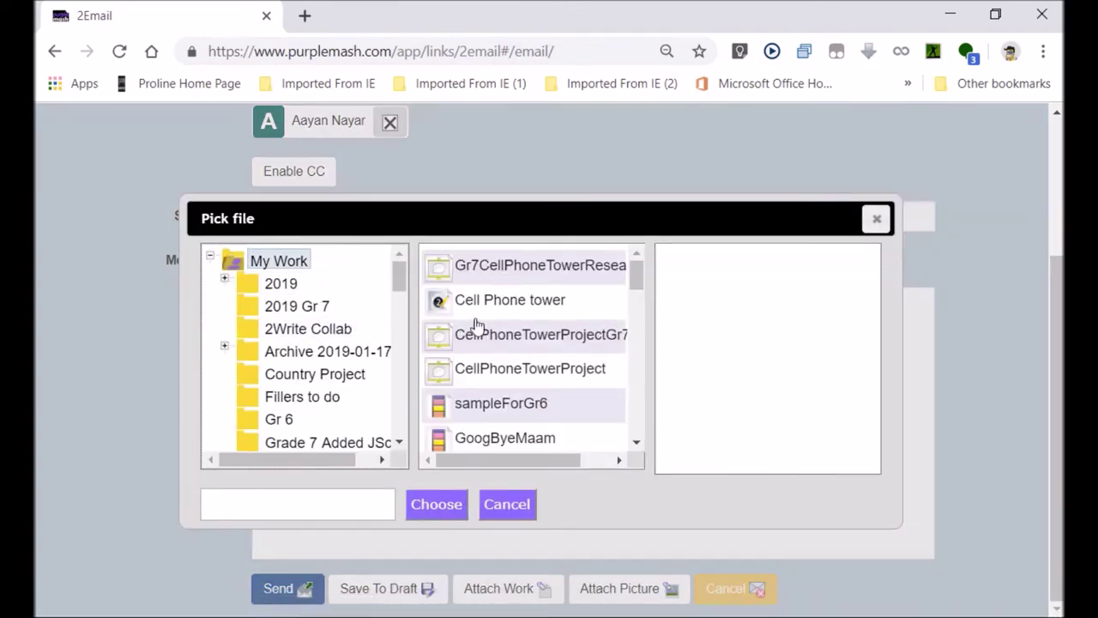
left_click(483, 410)
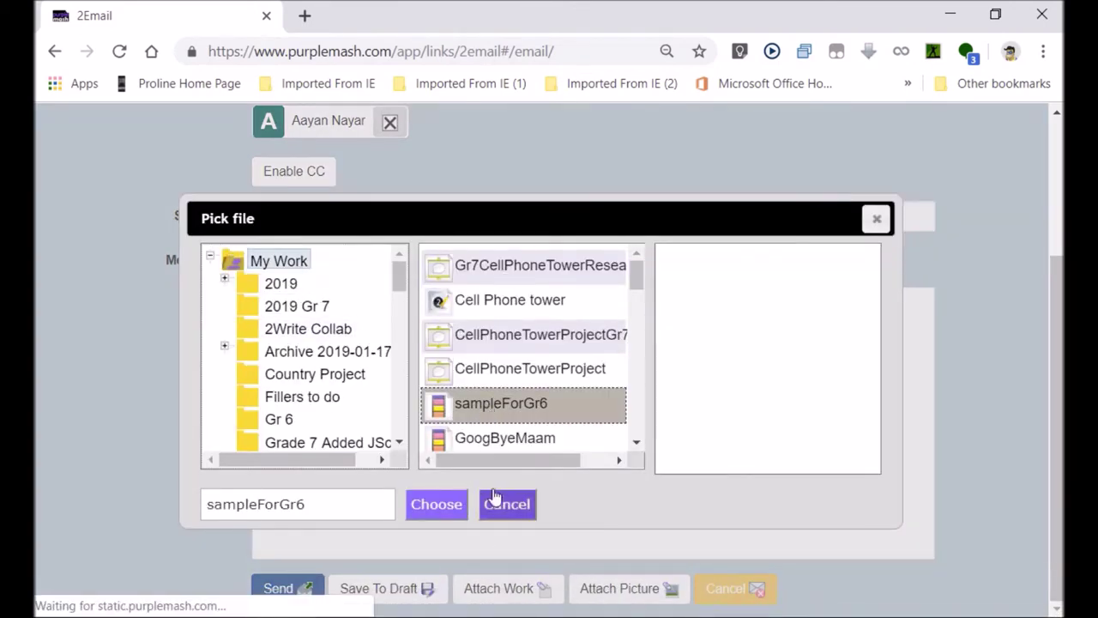
left_click(448, 506)
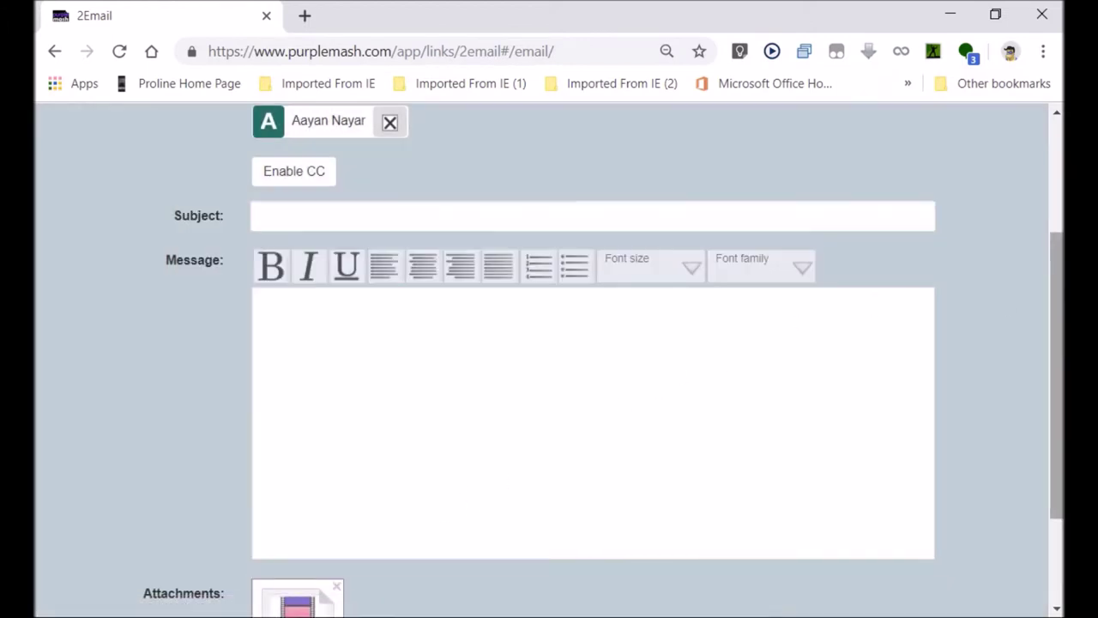
scroll(1051, 308, "down", 2)
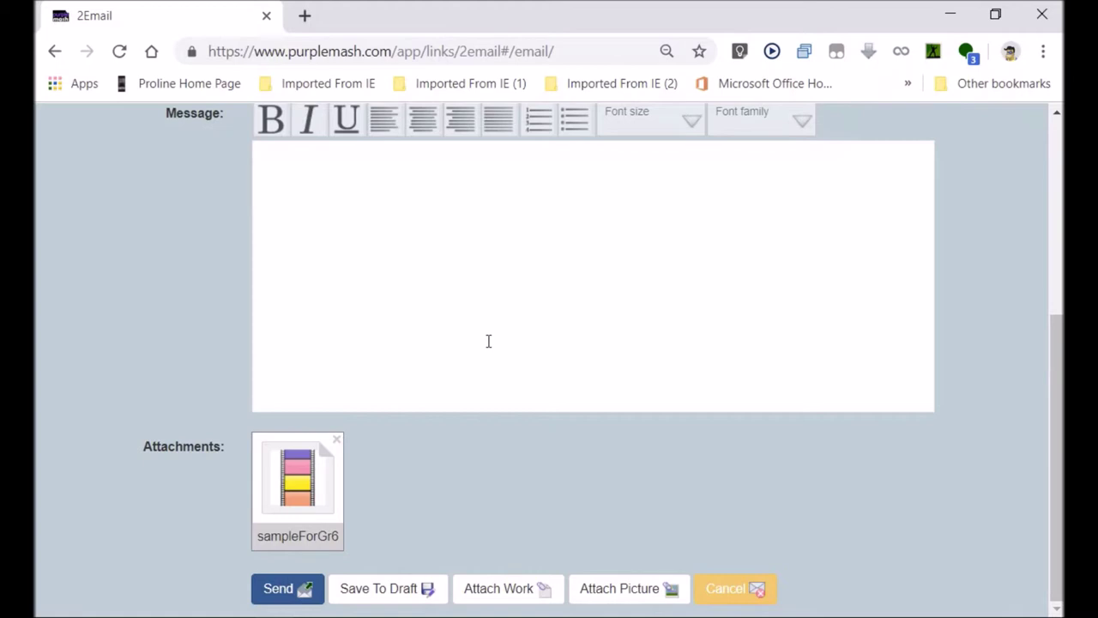
scroll(342, 284, "up", 4)
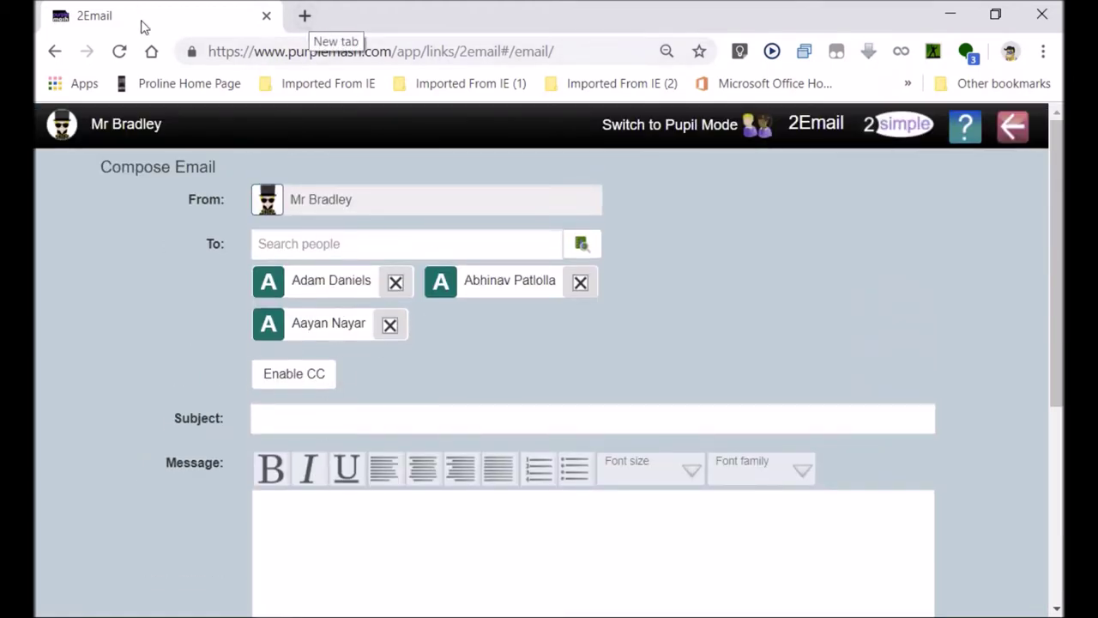
Duplicate the 2Email tab, exit 2Email in the copy, and go to the Tools collection.
right_click(153, 24)
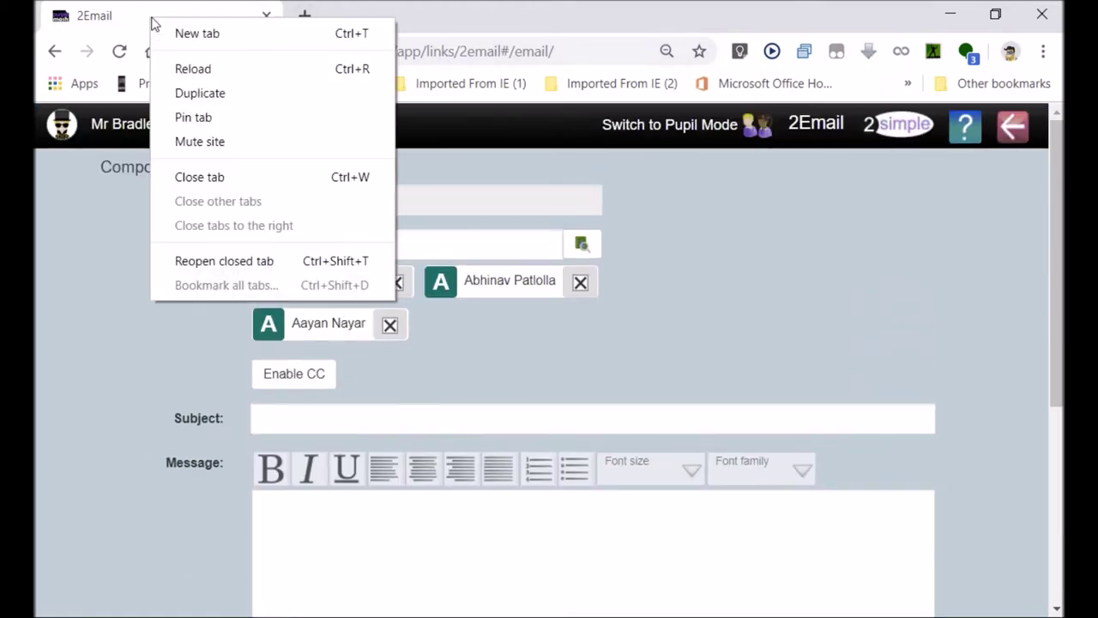
left_click(201, 93)
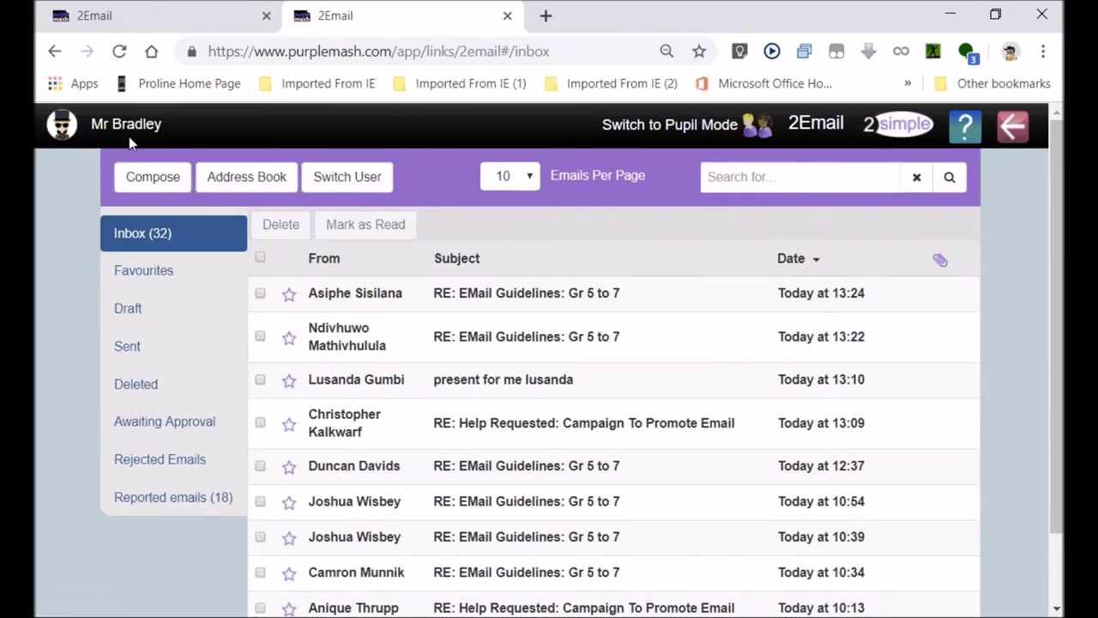
left_click(1012, 125)
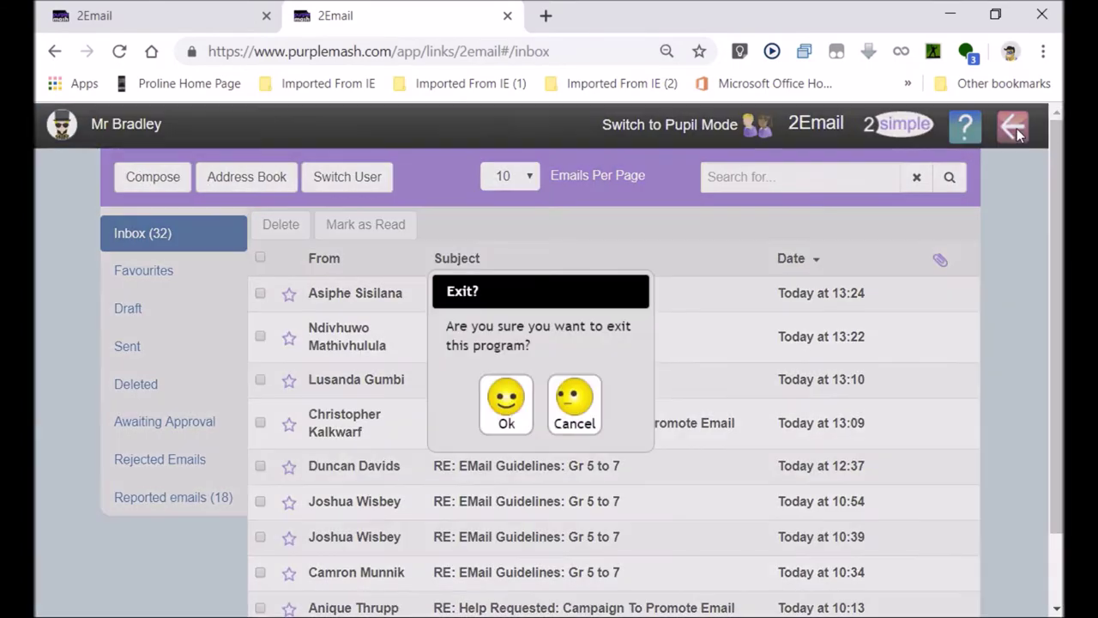
left_click(515, 401)
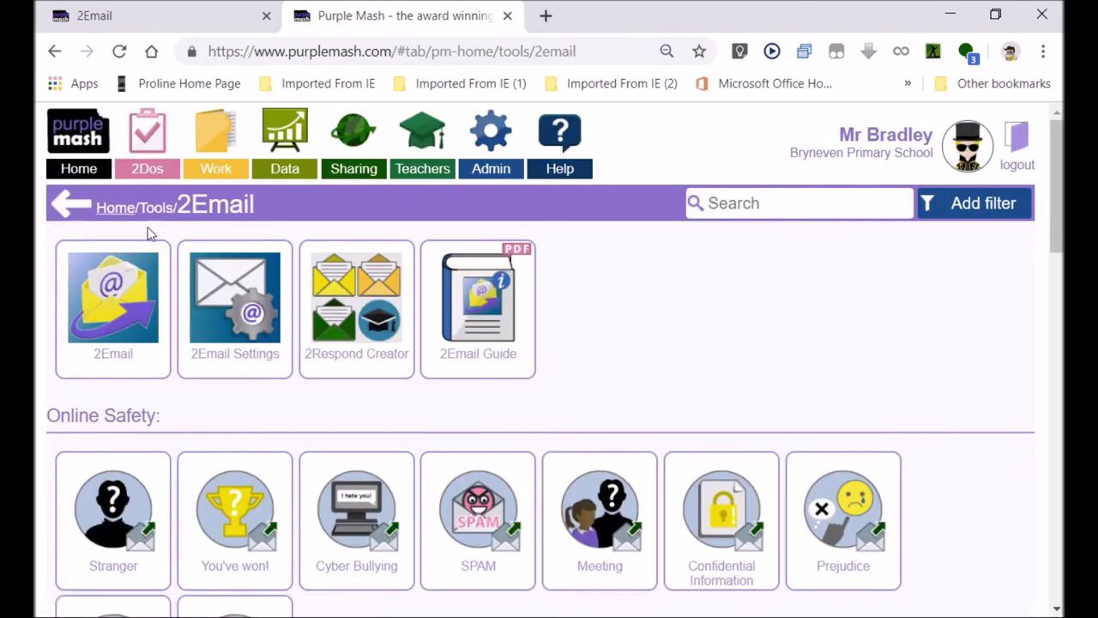
left_click(76, 153)
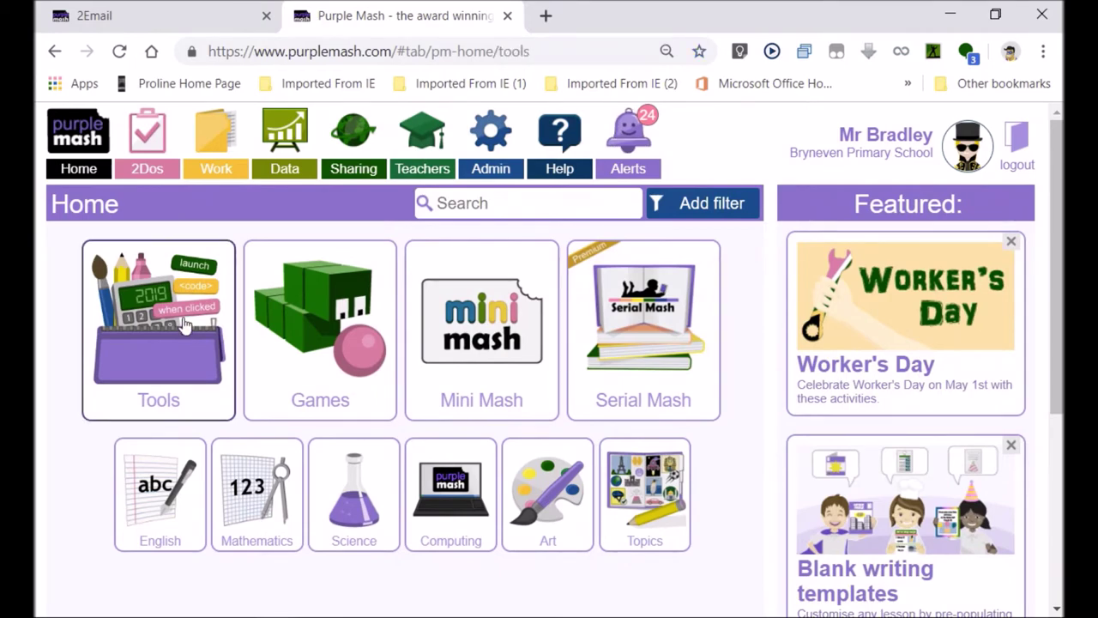
left_click(183, 324)
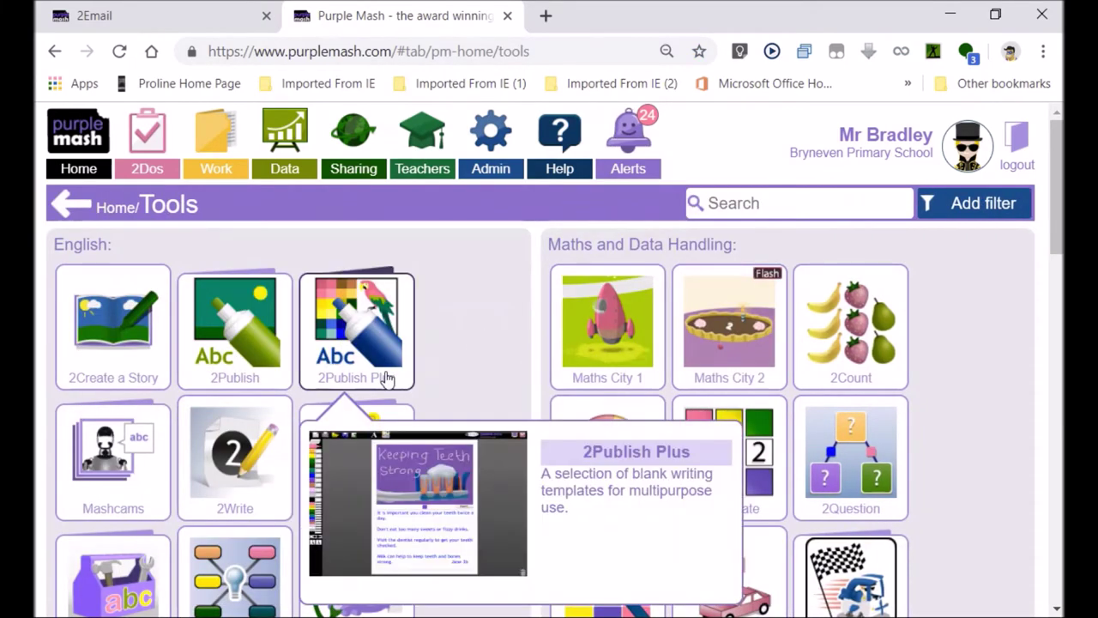
Open LionbuckScenario from My Work > Term 2 > Systems Mapping Biology in 2Chart.
scroll(397, 380, "down", 8)
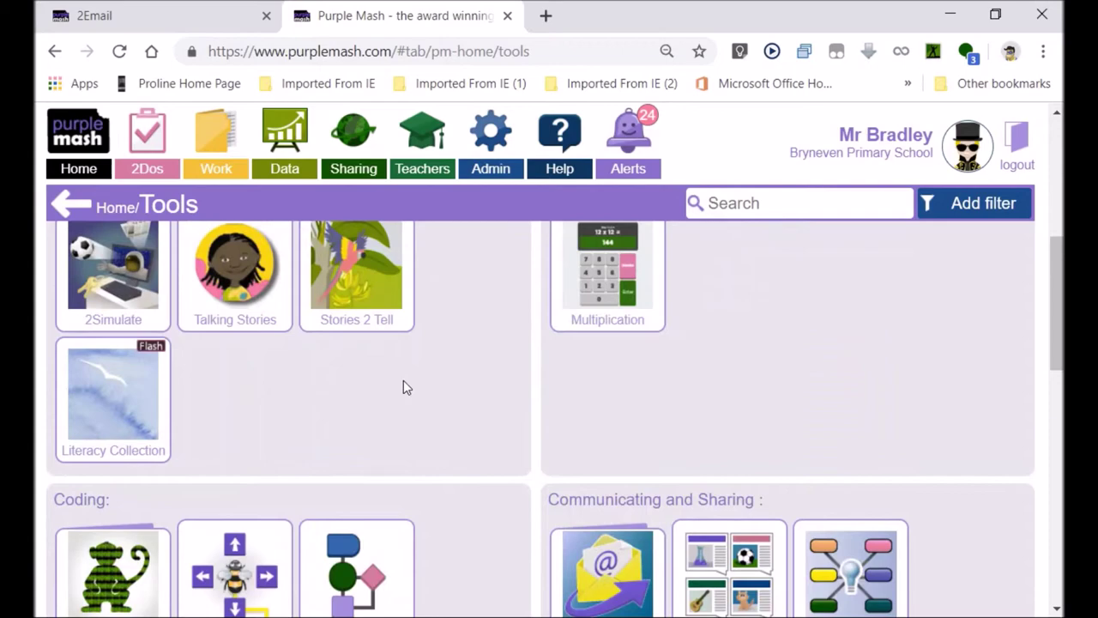
scroll(401, 380, "up", 8)
left_click(219, 132)
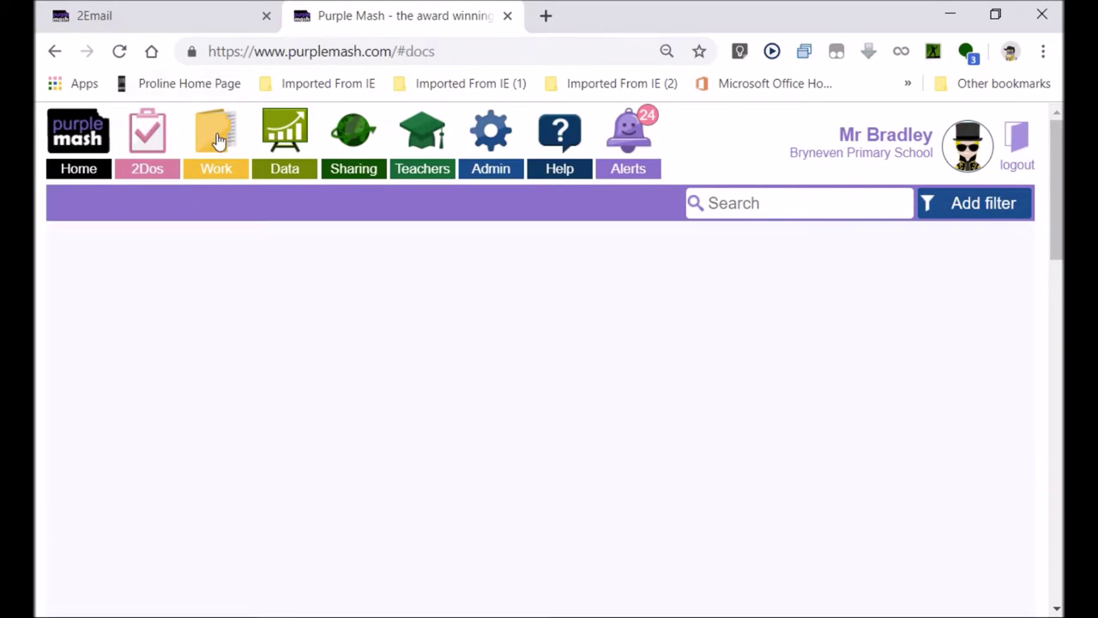
left_click(92, 283)
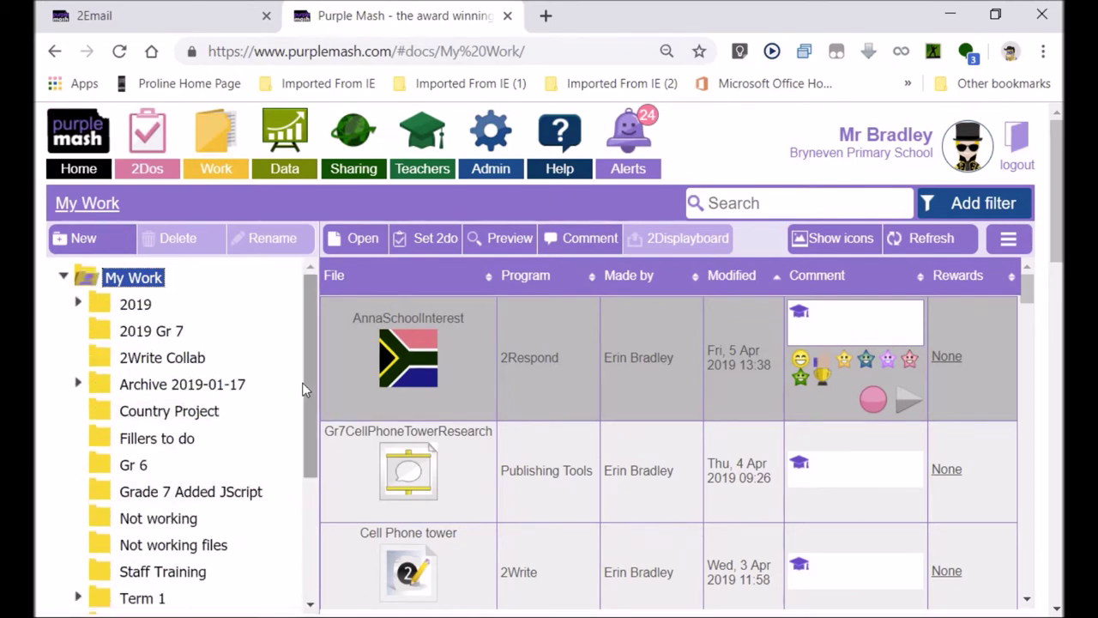
left_click_drag(310, 386, 310, 506)
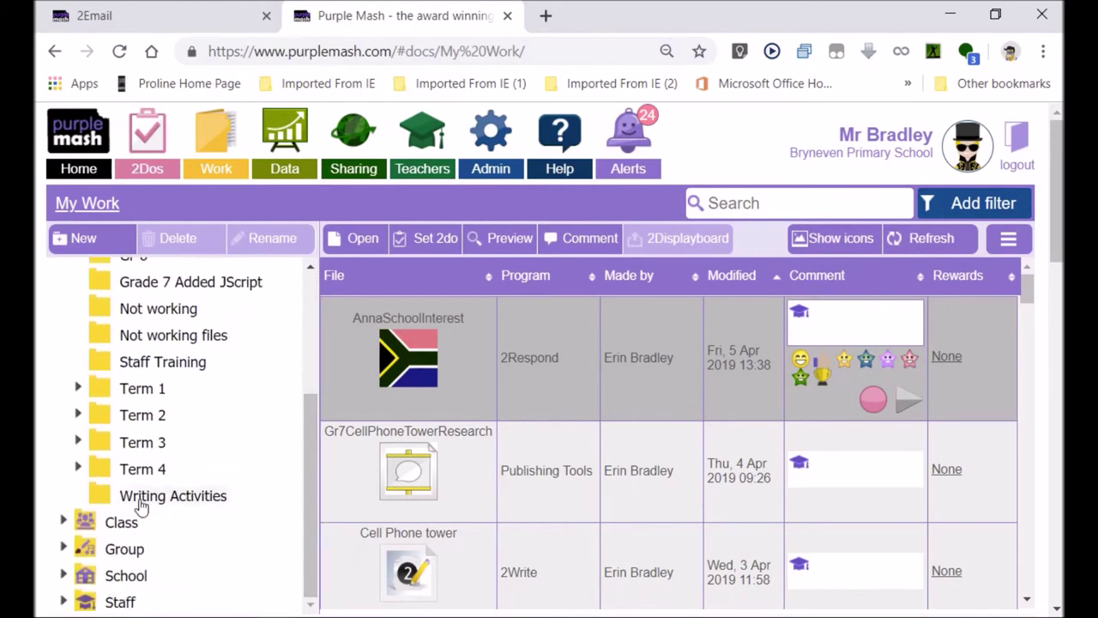
left_click(79, 415)
left_click(178, 455)
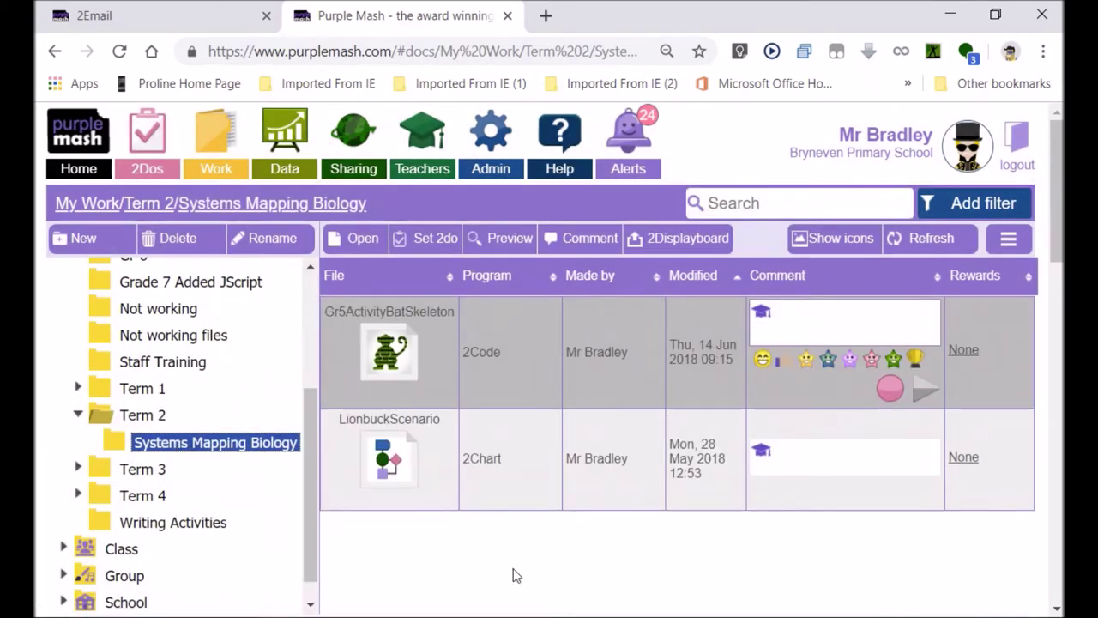
left_click(385, 476)
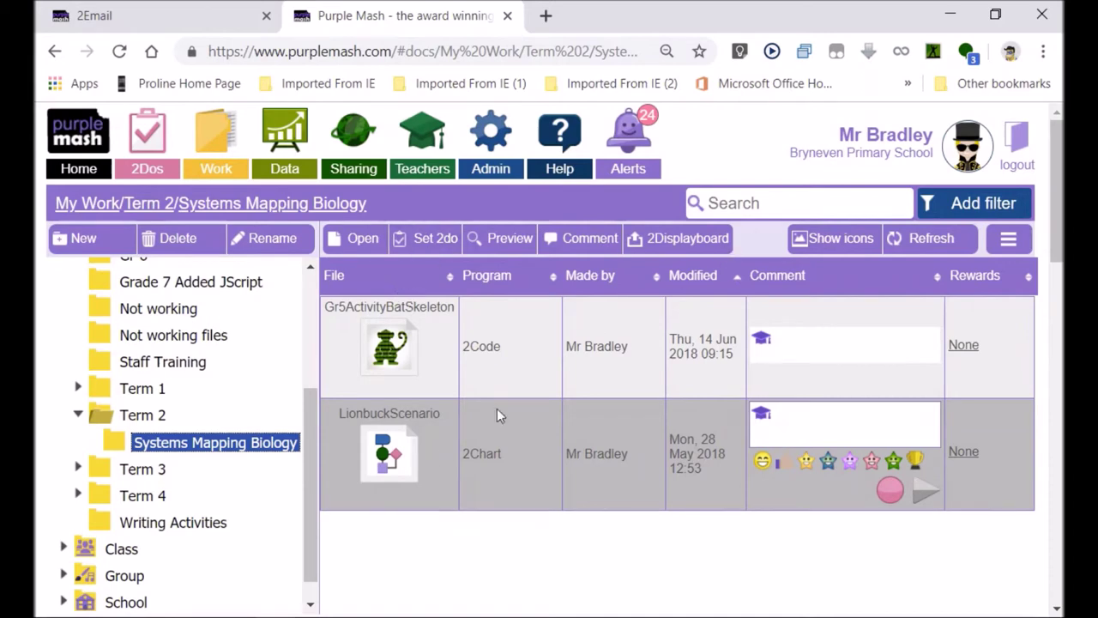
left_click(367, 245)
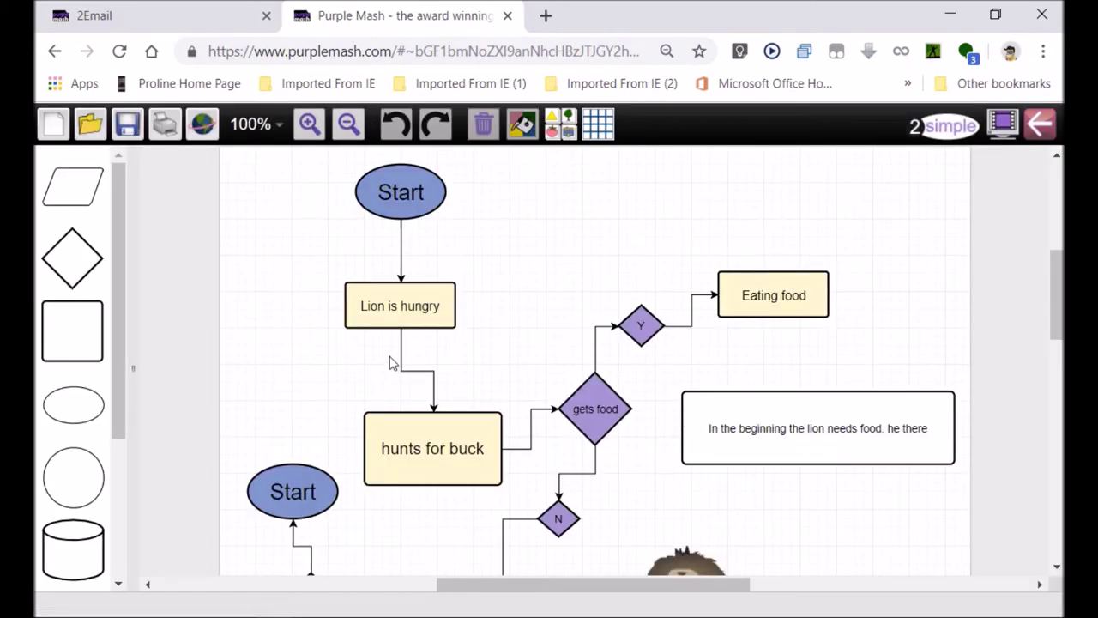
Turn on sharing for the LionbuckScenario flowchart and show its Link & QR code options.
left_click(206, 125)
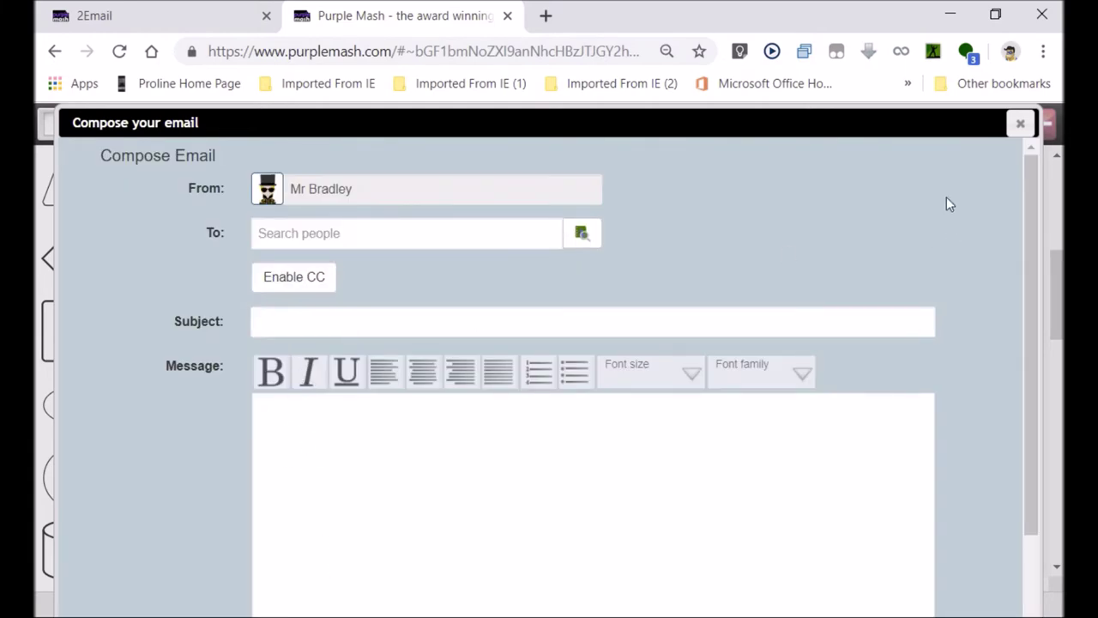
left_click(1020, 122)
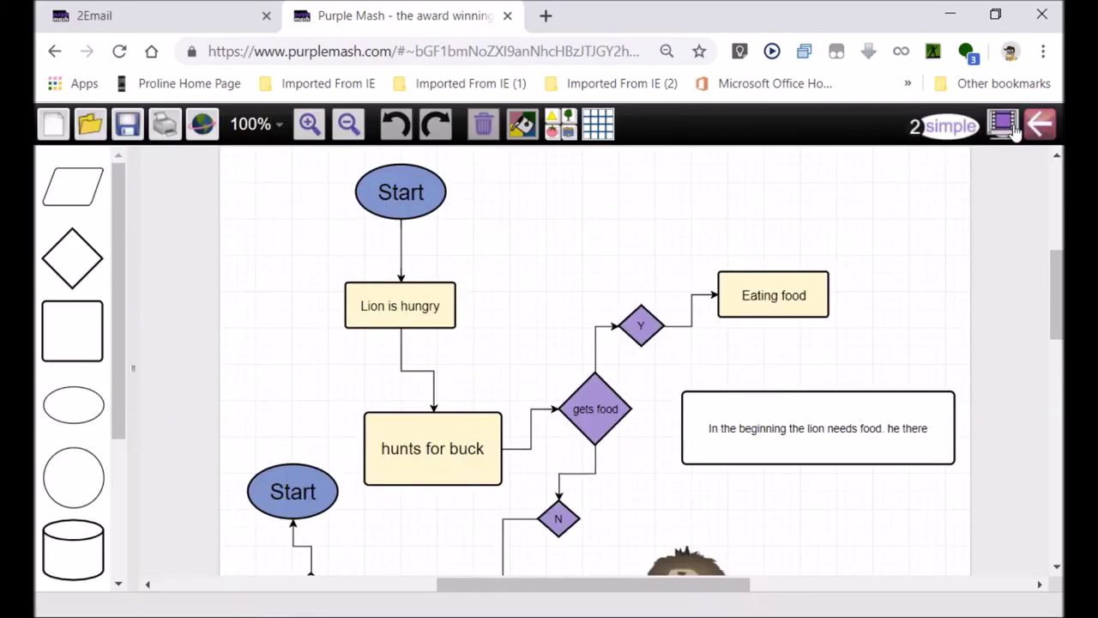
left_click(167, 125)
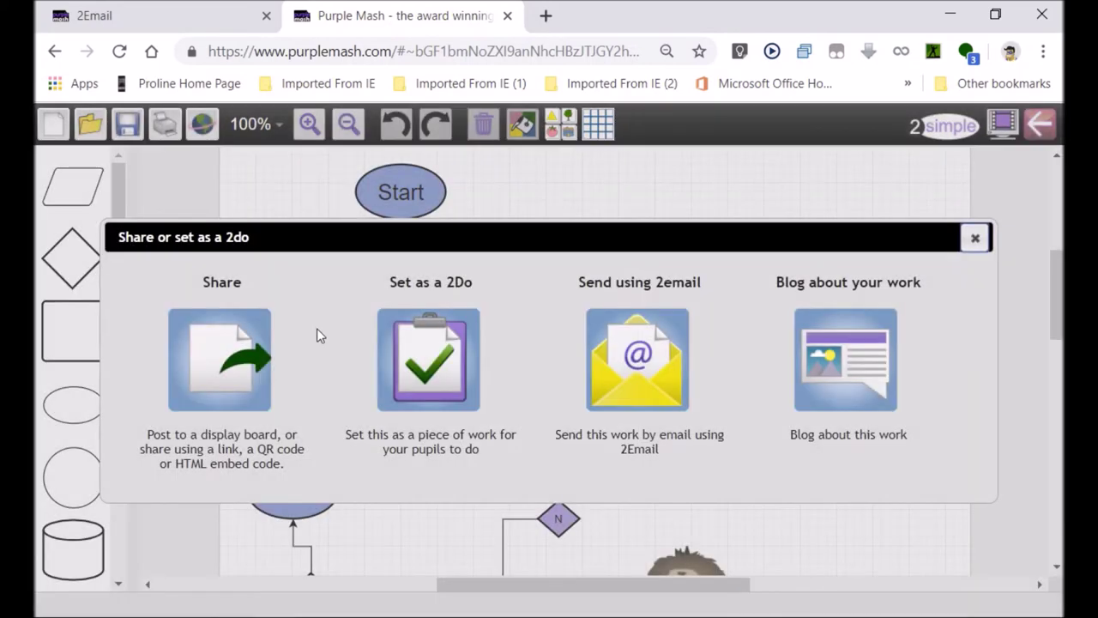
left_click(232, 355)
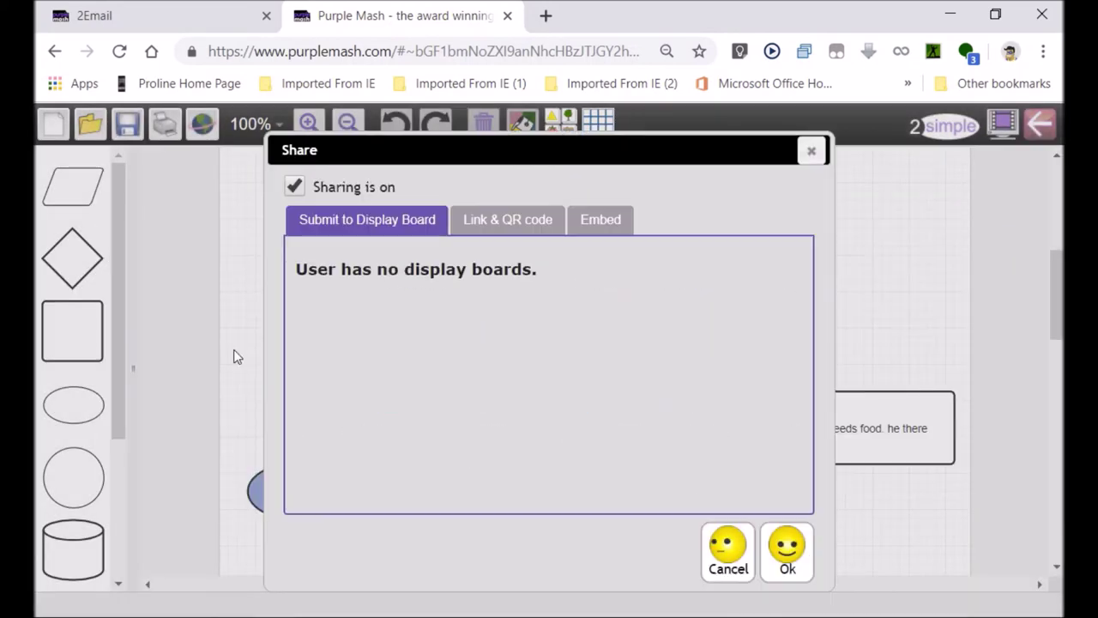
left_click(507, 221)
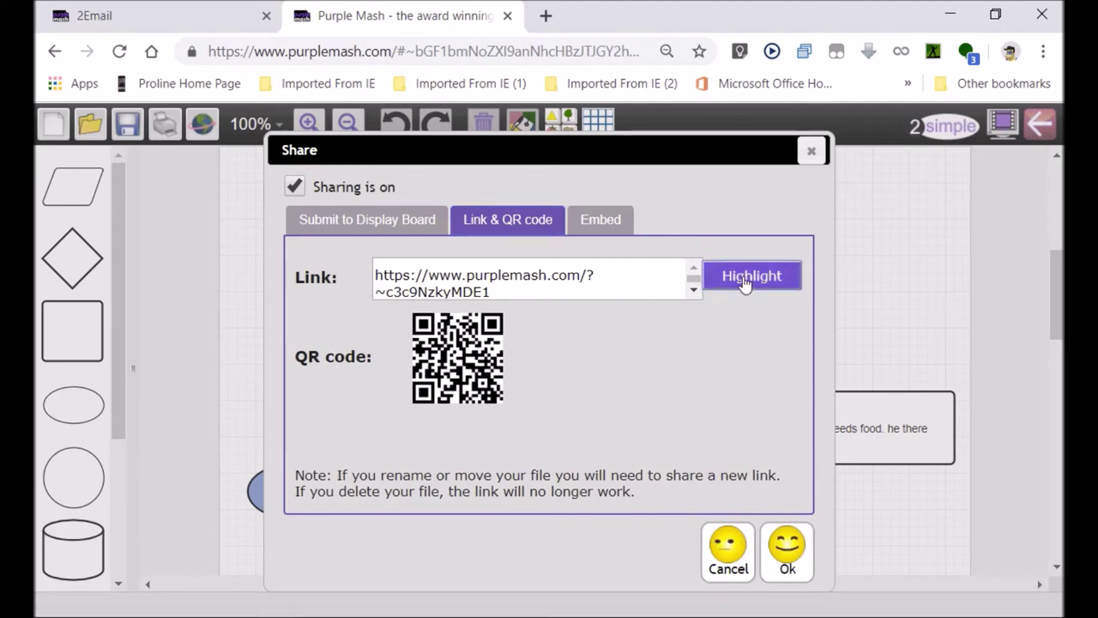
Copy the flowchart's share link and confirm with Ok.
triple_click(391, 275)
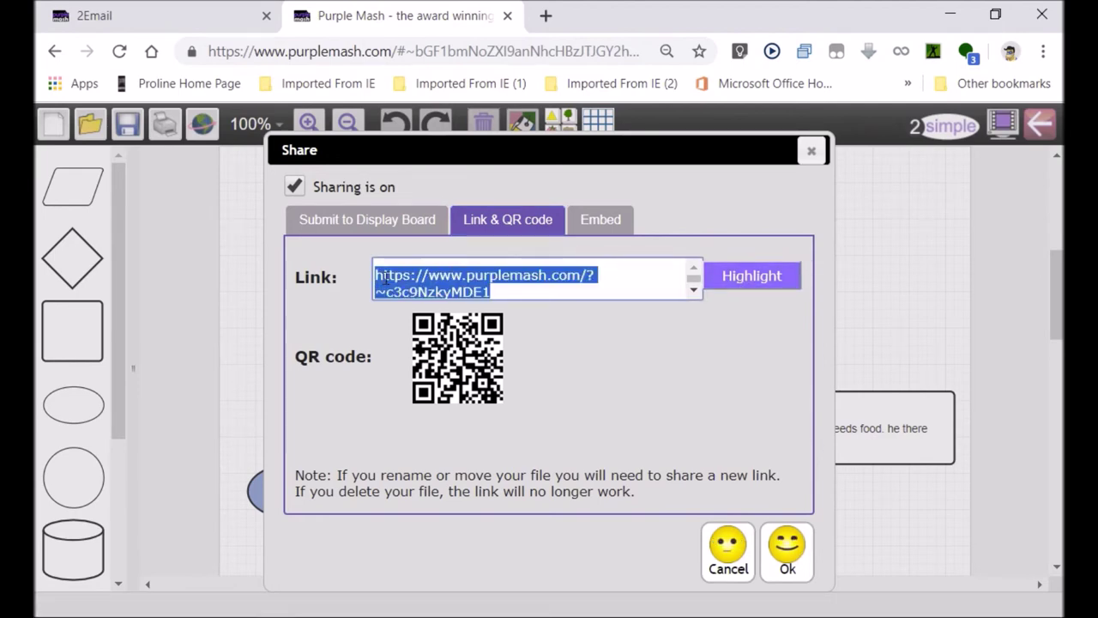
right_click(430, 293)
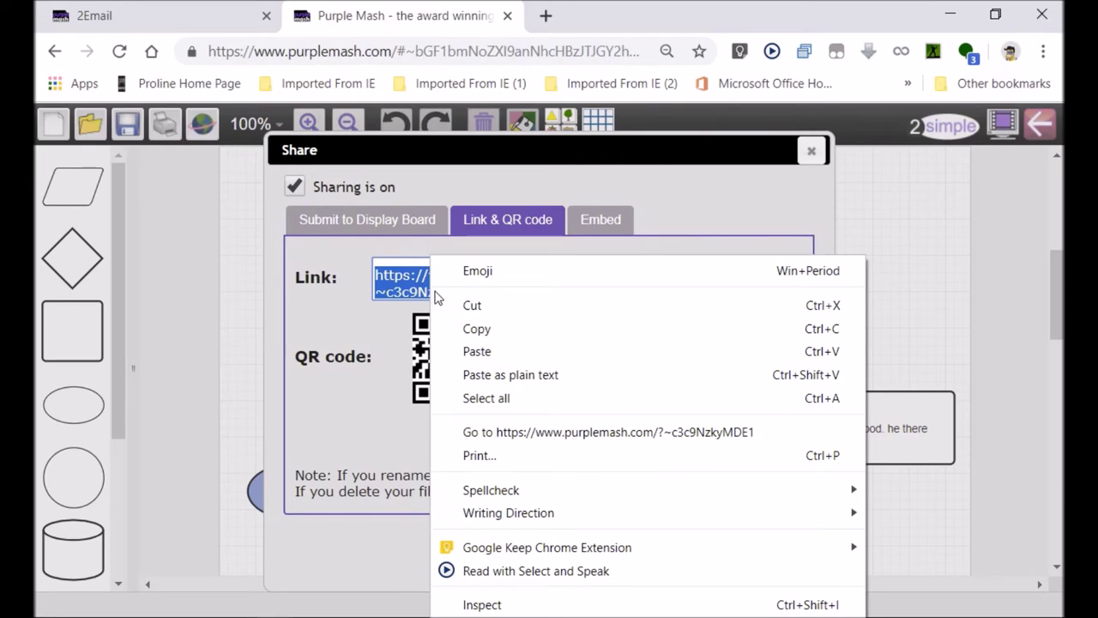
left_click(477, 330)
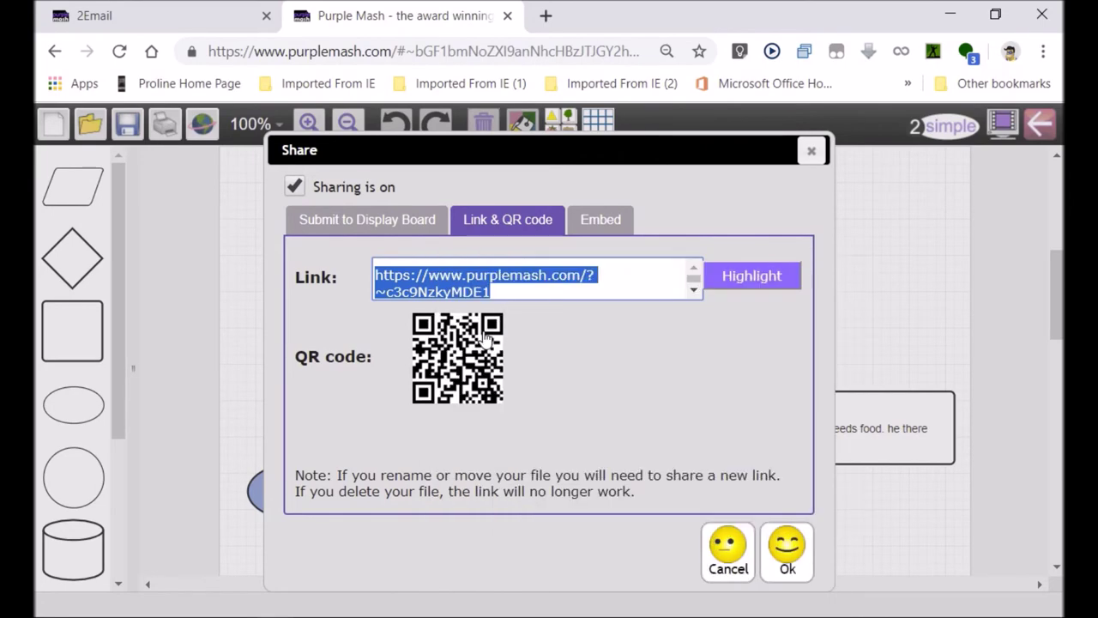
left_click(787, 554)
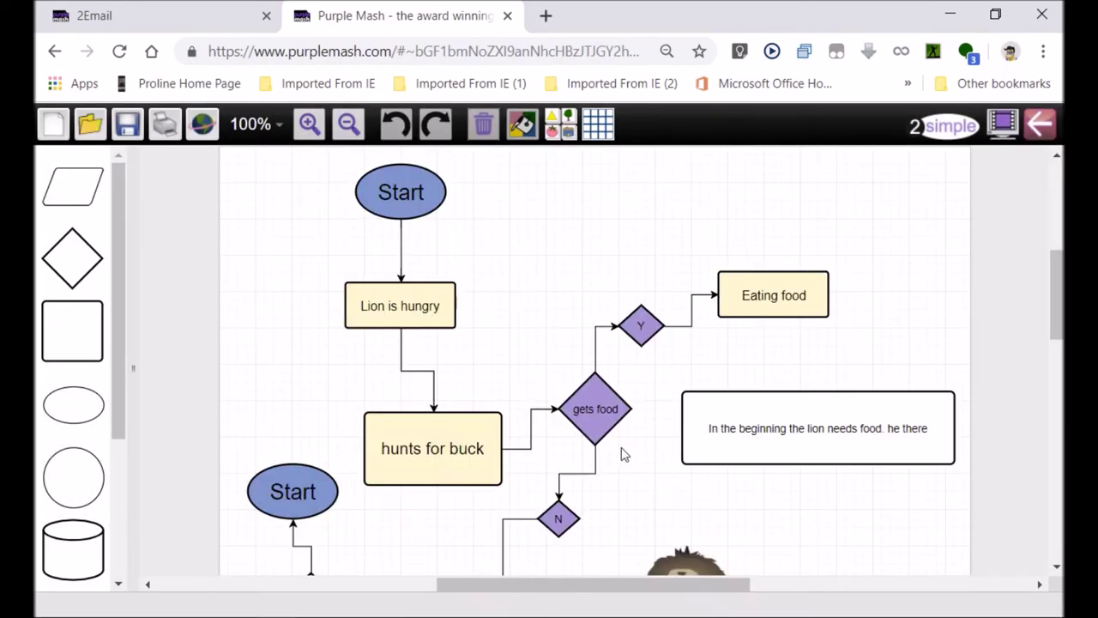
mouse_move(294, 602)
Paste the copied flowchart share link into the 2Email message body.
left_click(143, 17)
left_click(317, 519)
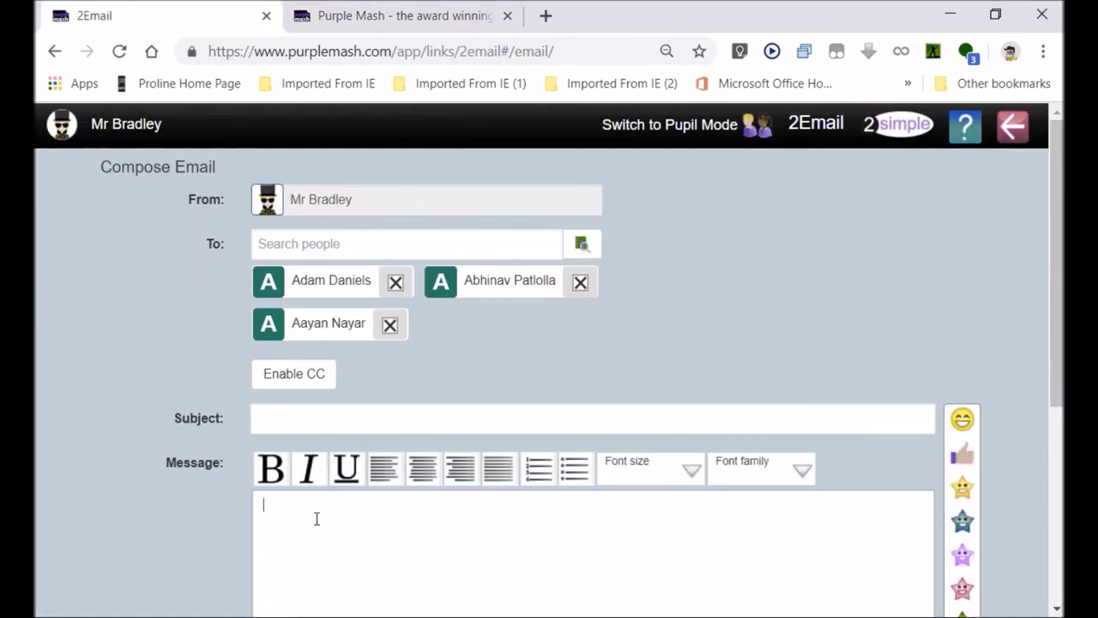
key("ctrl+v")
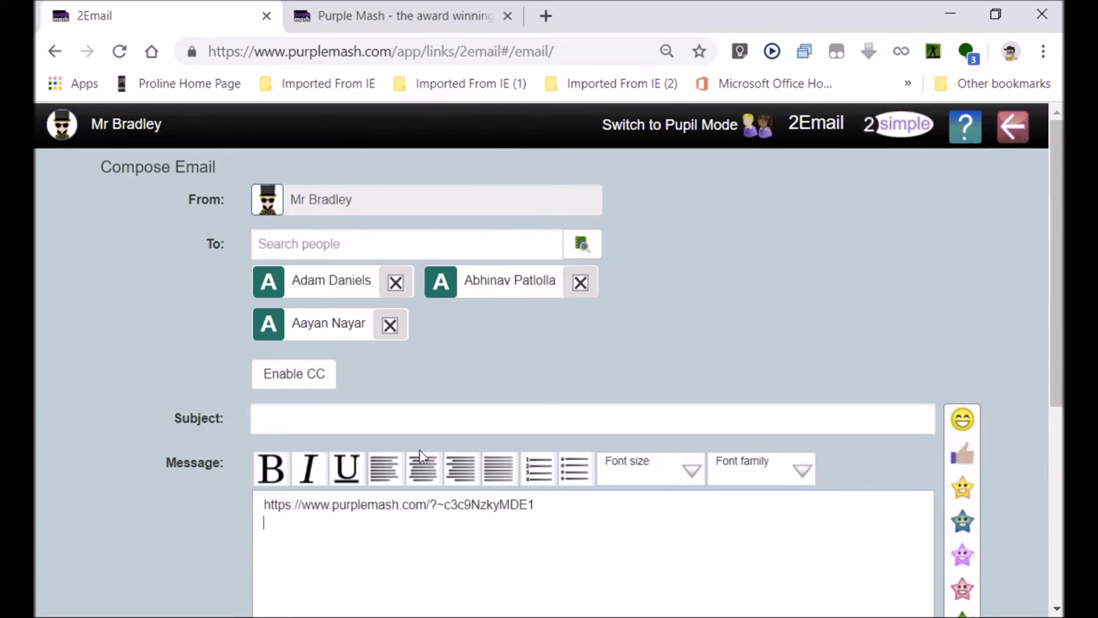
double_click(409, 504)
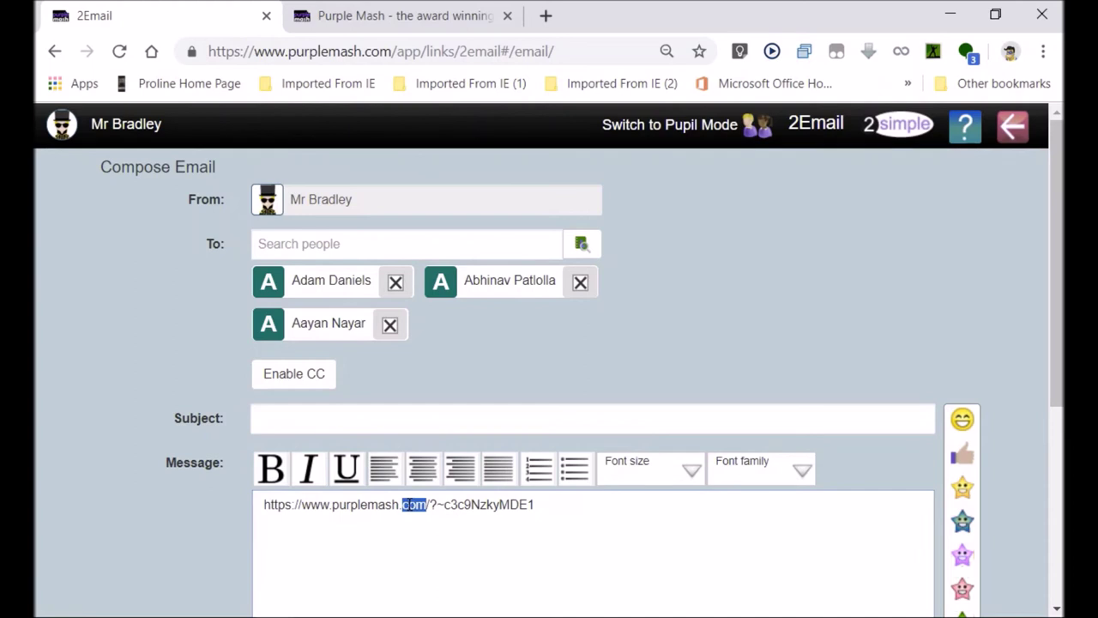
left_click(400, 504)
key("ctrl+a")
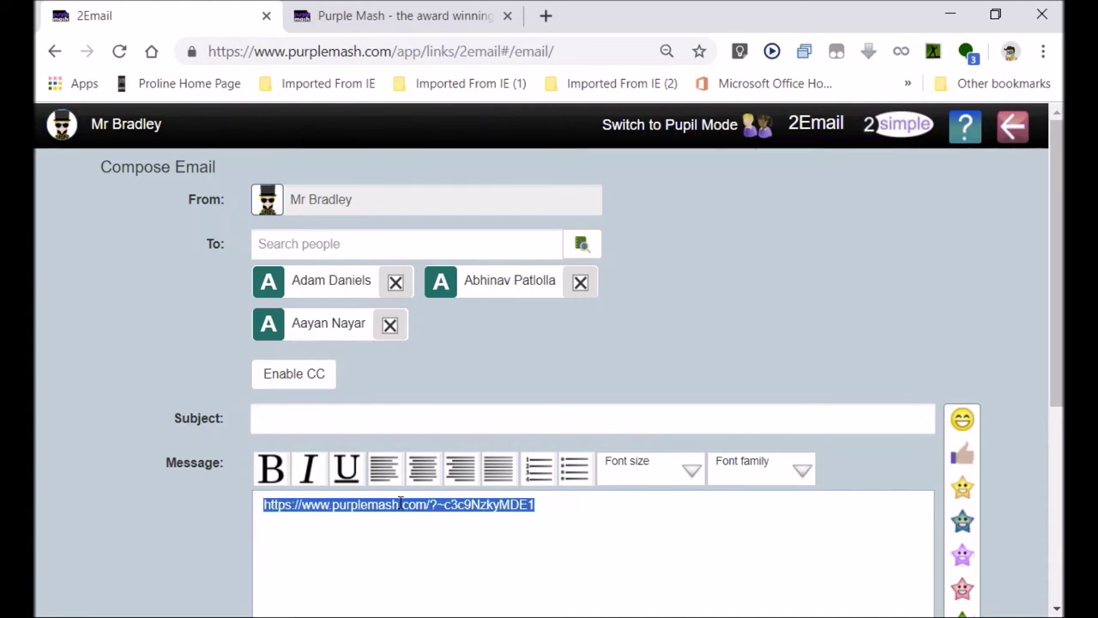
scroll(1058, 361, "down", 2)
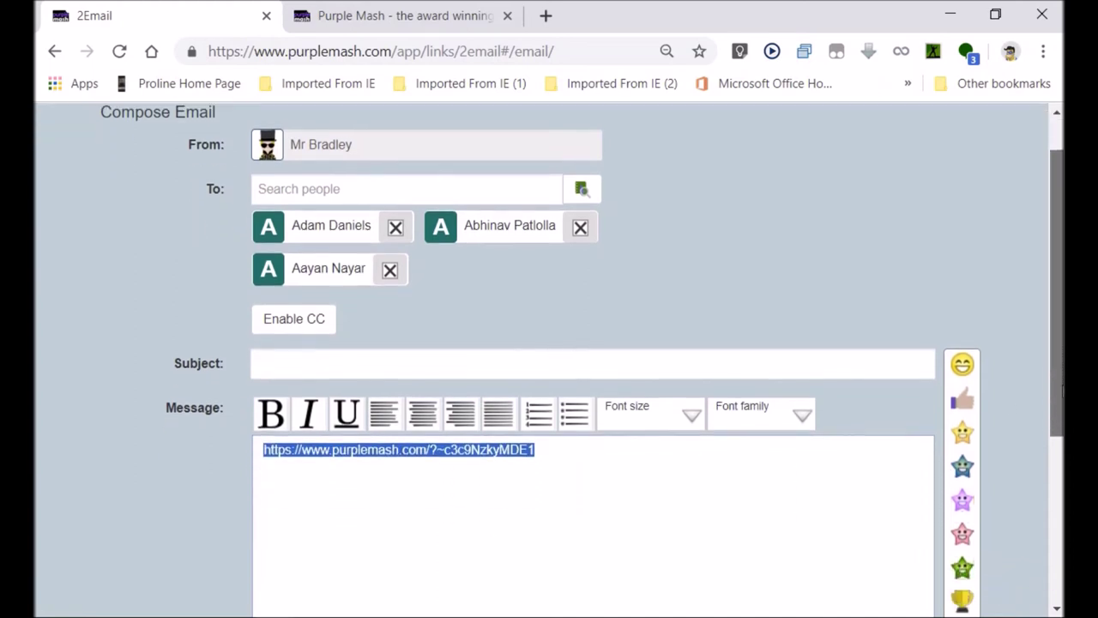
Remove the second and third recipients so only one pupil remains.
left_click(390, 271)
left_click(580, 228)
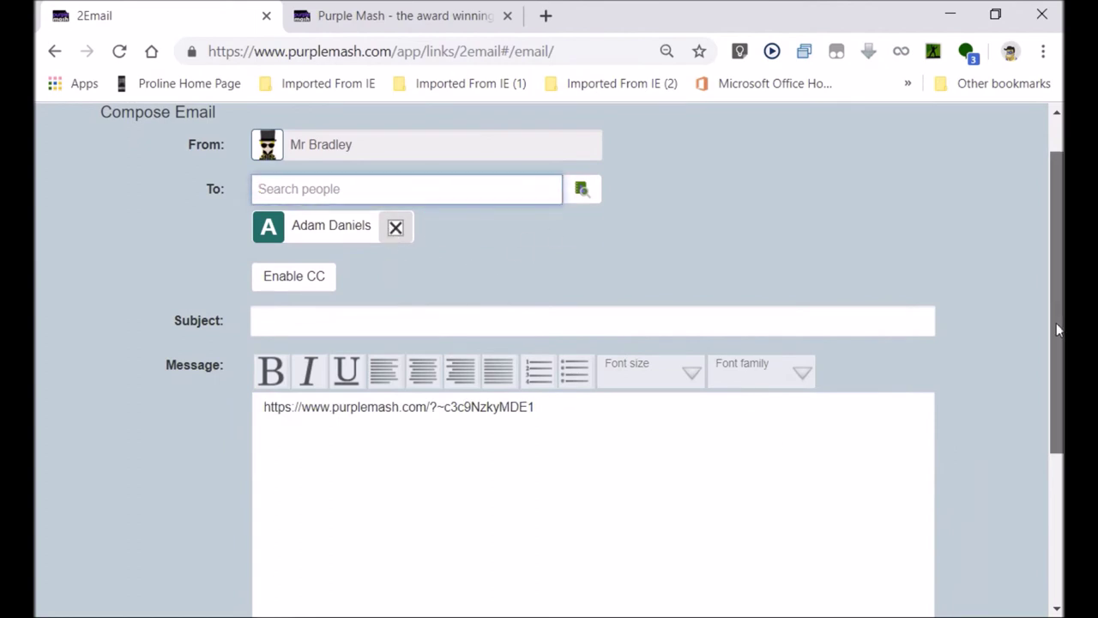
scroll(1057, 323, "down", 5)
left_click(580, 280)
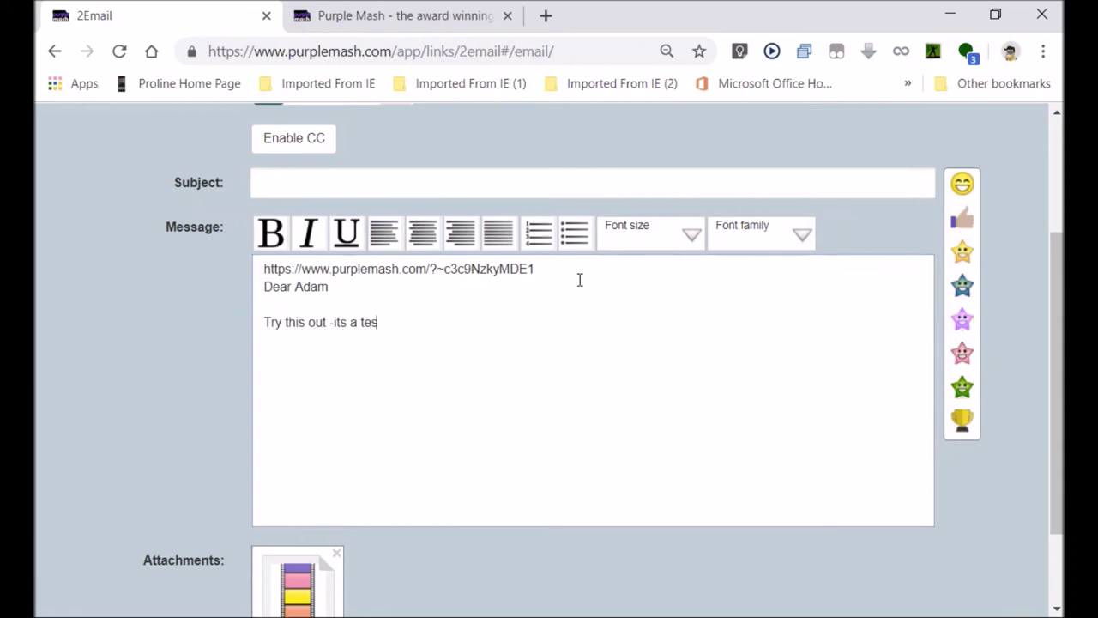
Enter 'A test to try' as the email's subject.
scroll(375, 480, "up", 2)
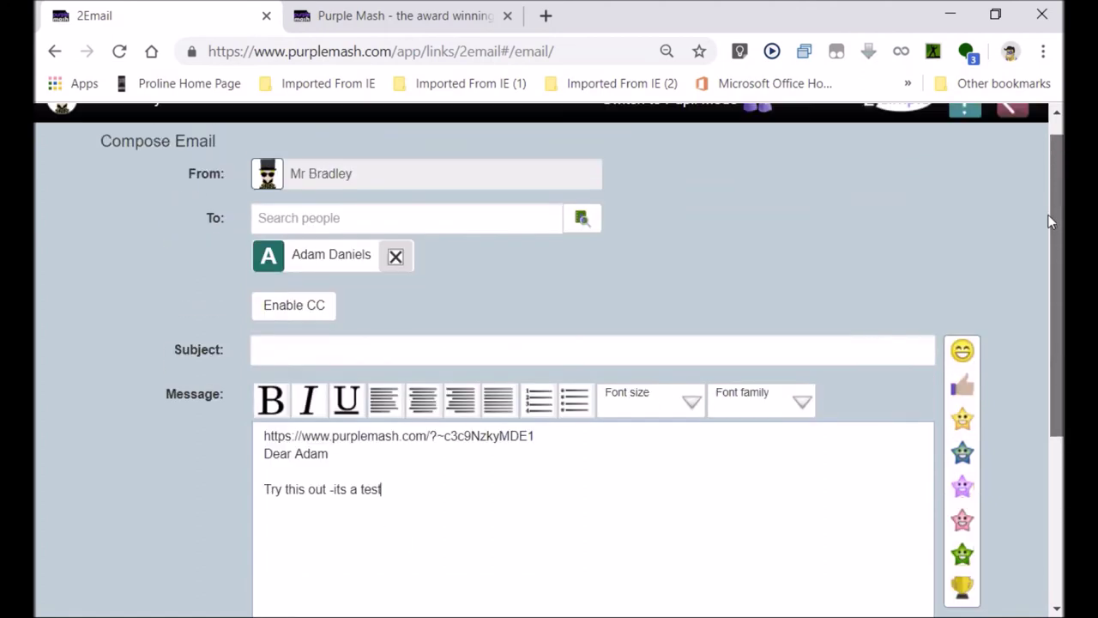
left_click(327, 350)
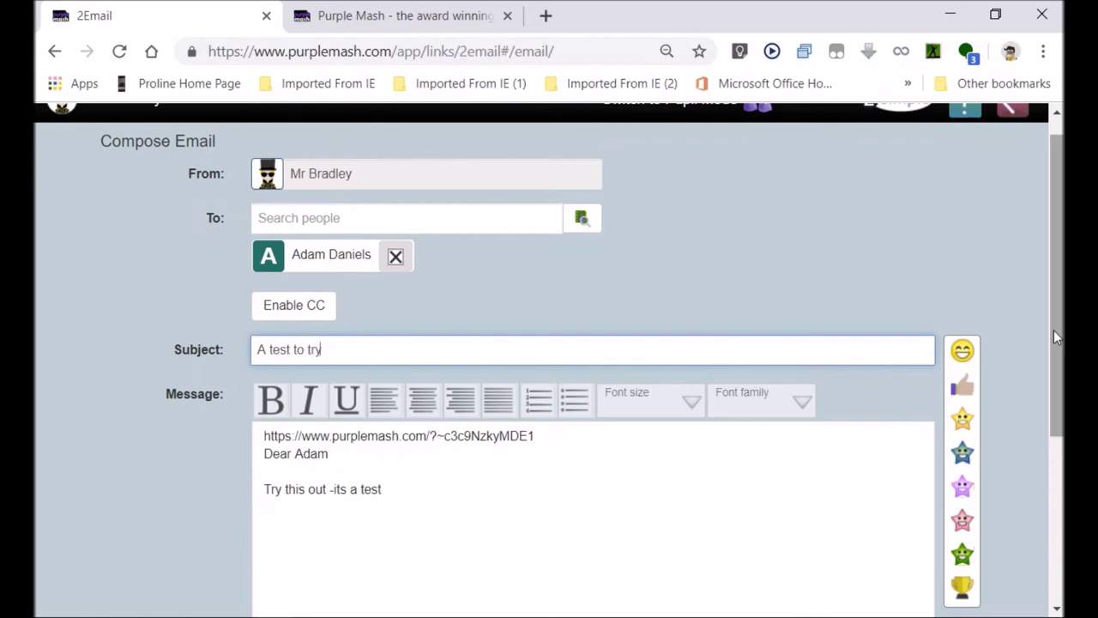
scroll(1057, 338, "down", 3)
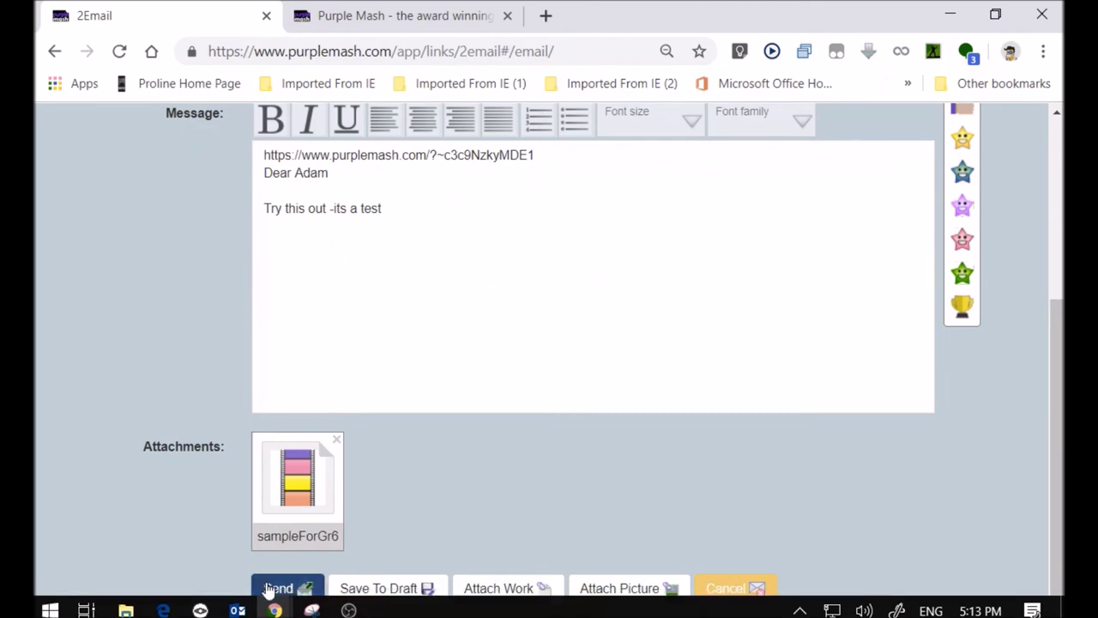